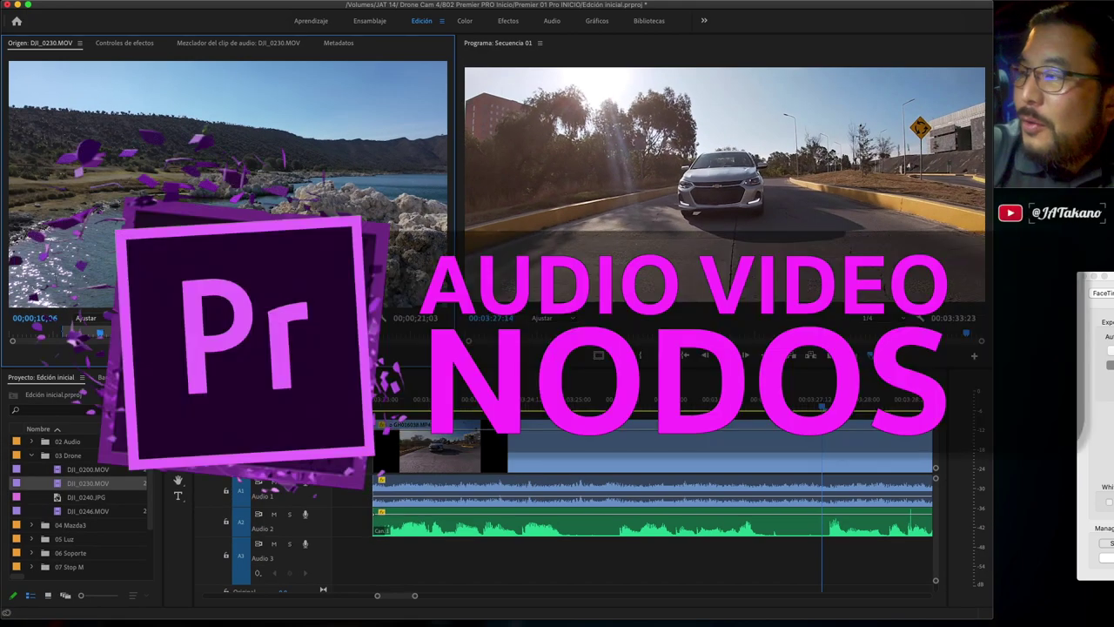
# Focus Secuencia 01's timeline and park the playhead at the GH016038.MP4 clip's start.
pyautogui.click(376, 406)
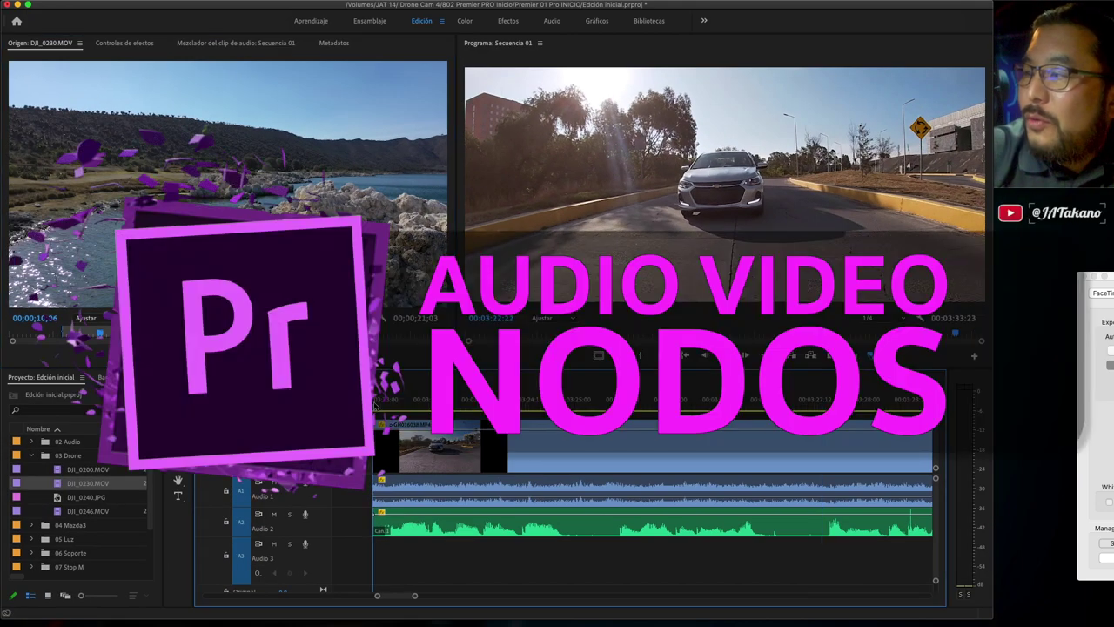
pyautogui.click(389, 407)
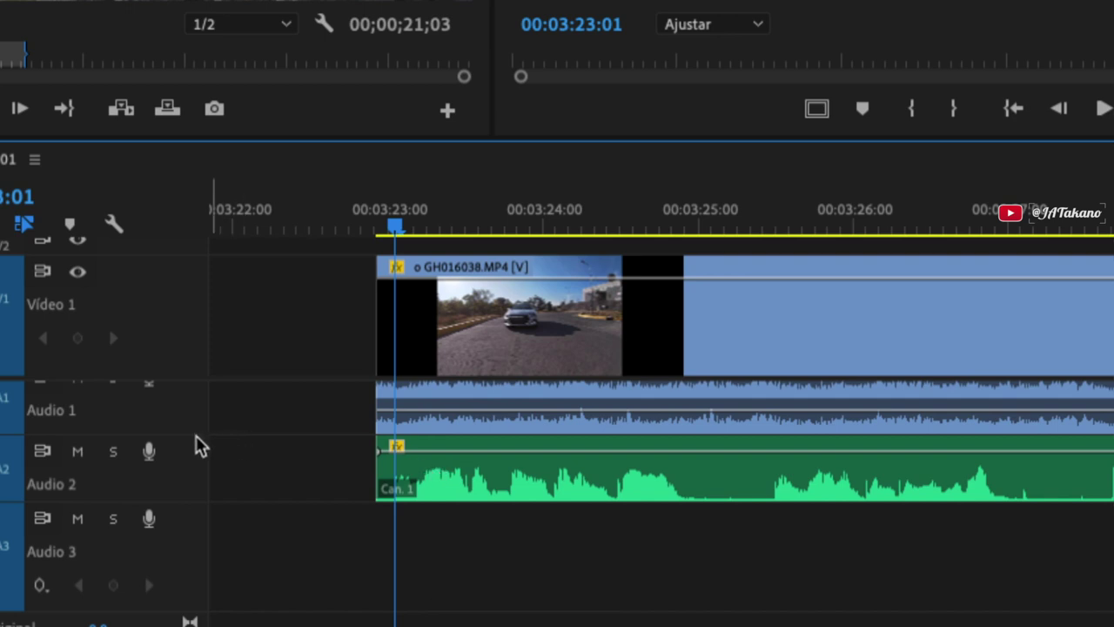
# Expand the Audio 1 and Audio 2 tracks to reveal their waveforms and the volume line.
pyautogui.moveTo(195, 431); pyautogui.dragTo(197, 470)
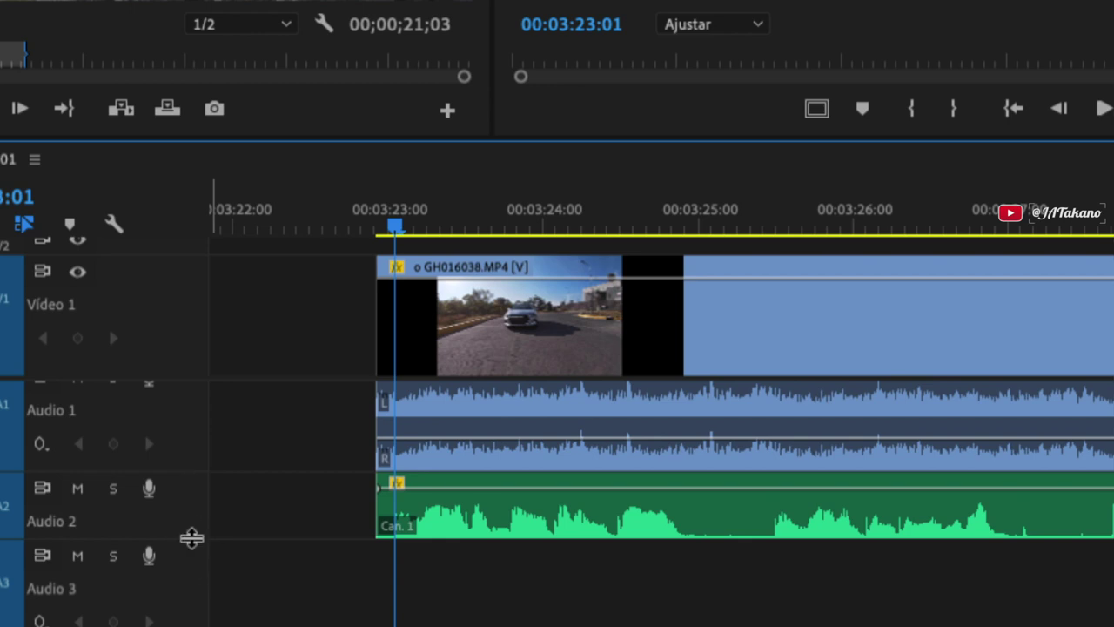
pyautogui.moveTo(193, 556); pyautogui.dragTo(192, 578)
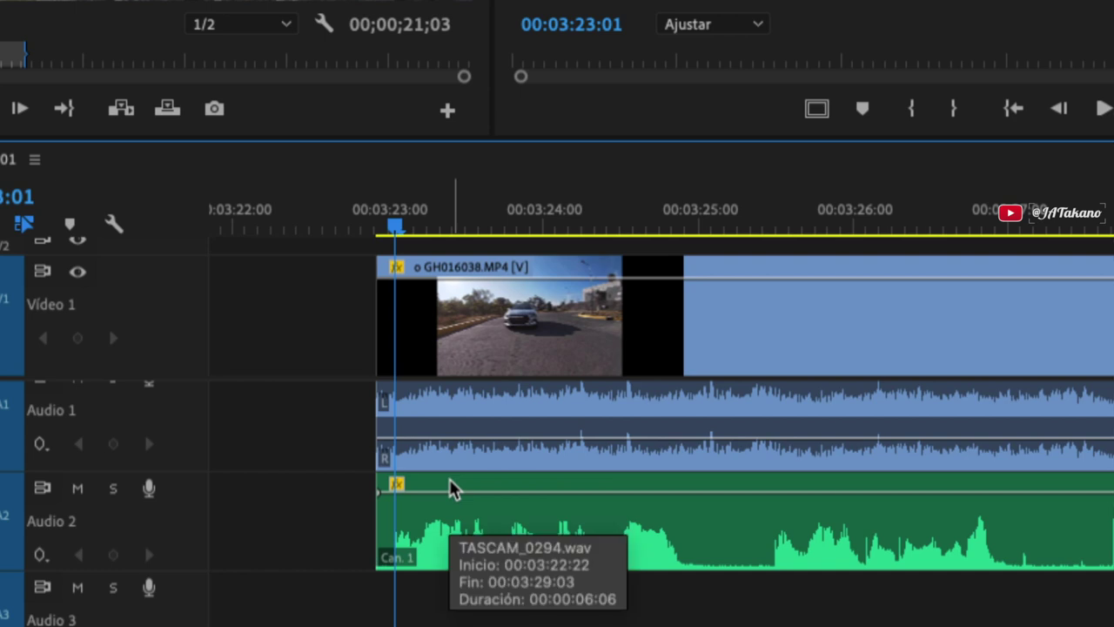
pyautogui.moveTo(483, 504)
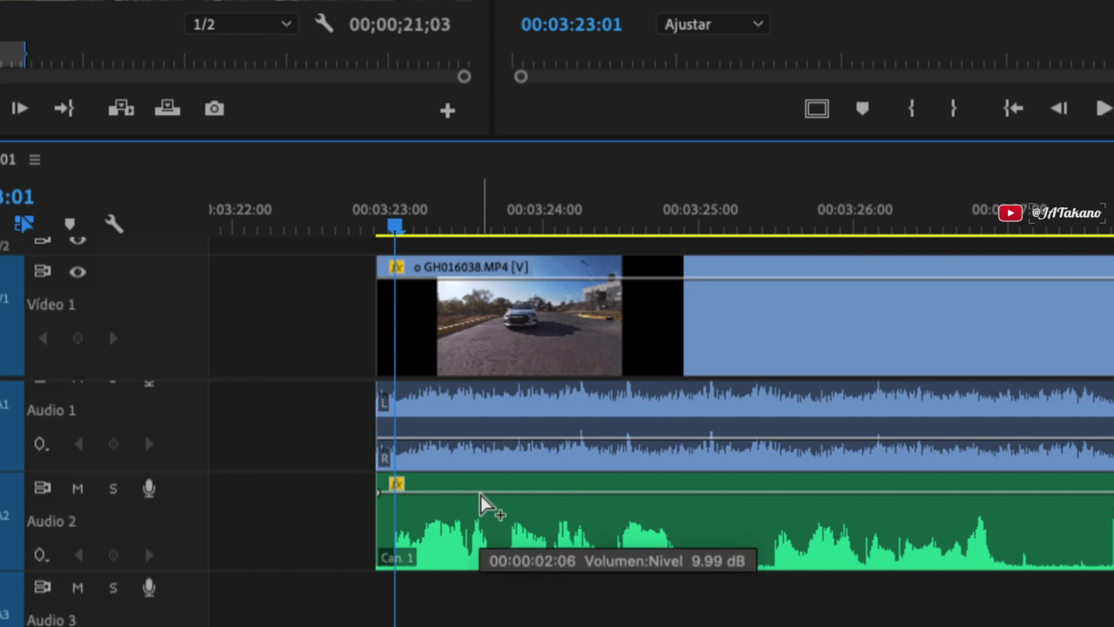
# Add two volume keyframes on the Audio 2 clip and pull the first one down into a dip.
pyautogui.keyDown('ctrl'); pyautogui.click(481, 494); pyautogui.keyUp('ctrl')
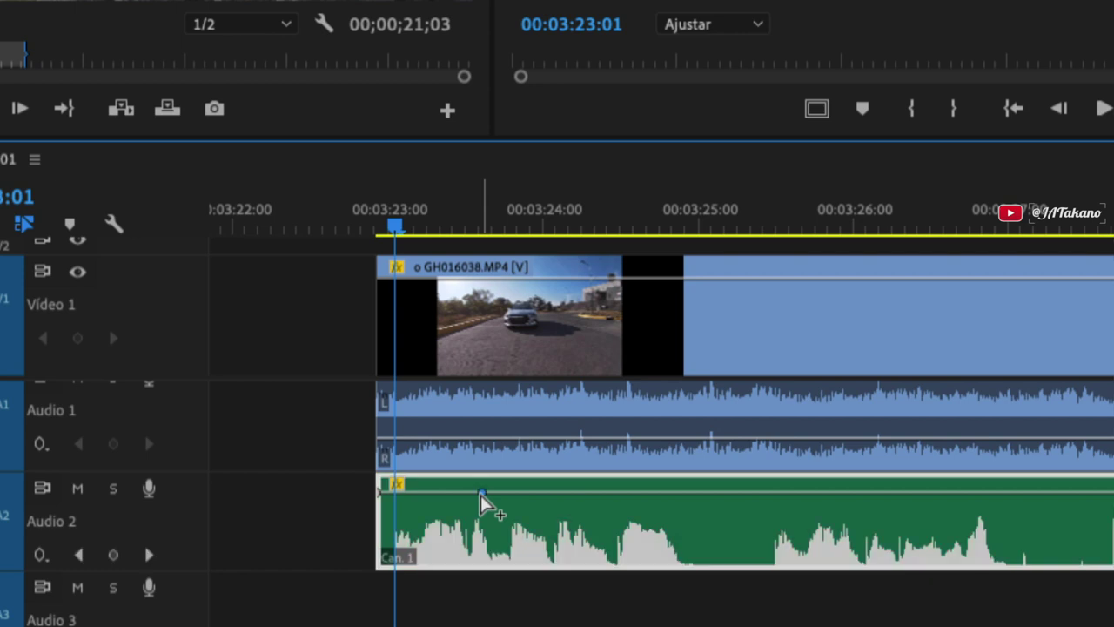
pyautogui.keyDown('ctrl'); pyautogui.click(542, 494); pyautogui.keyUp('ctrl')
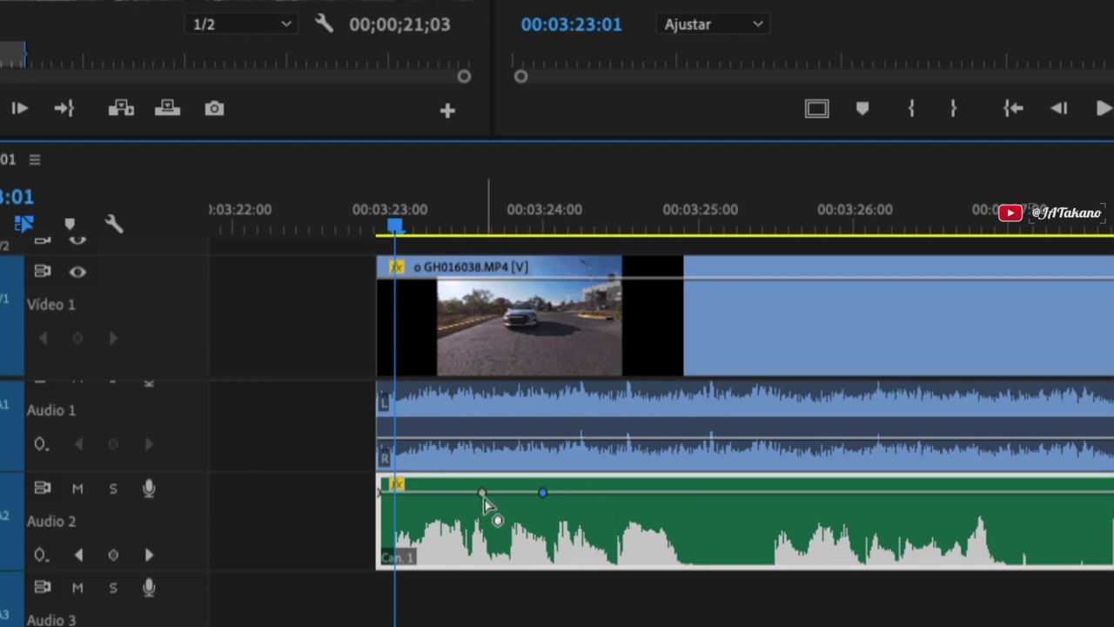
pyautogui.moveTo(483, 496); pyautogui.dragTo(482, 617)
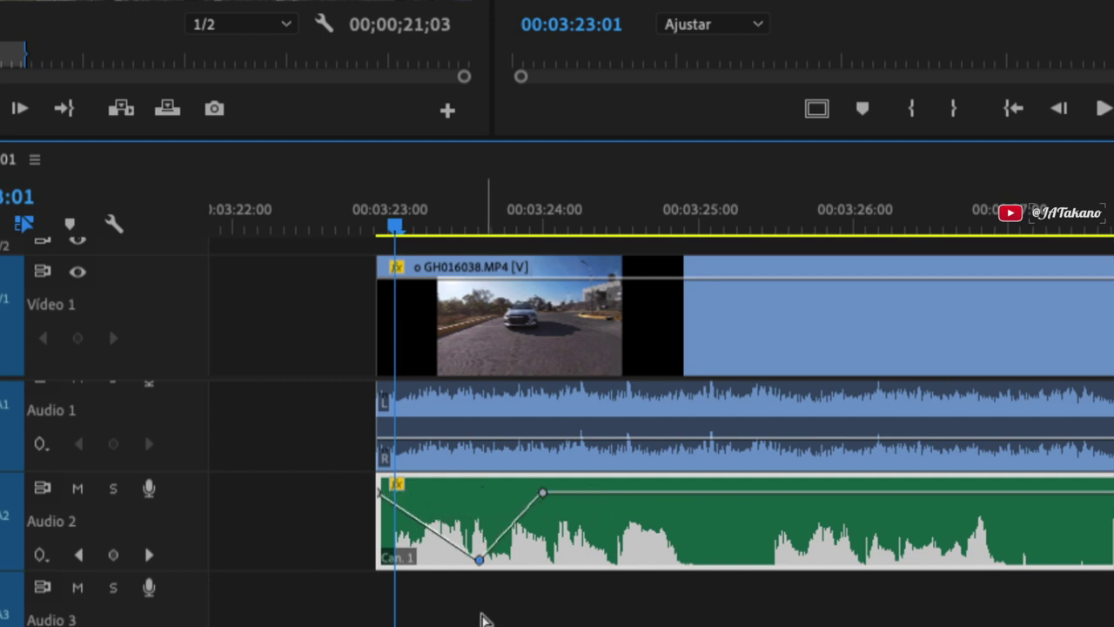
# Add two more volume keyframes further along and drop the last one to silence.
pyautogui.keyDown('ctrl'); pyautogui.click(639, 494); pyautogui.keyUp('ctrl')
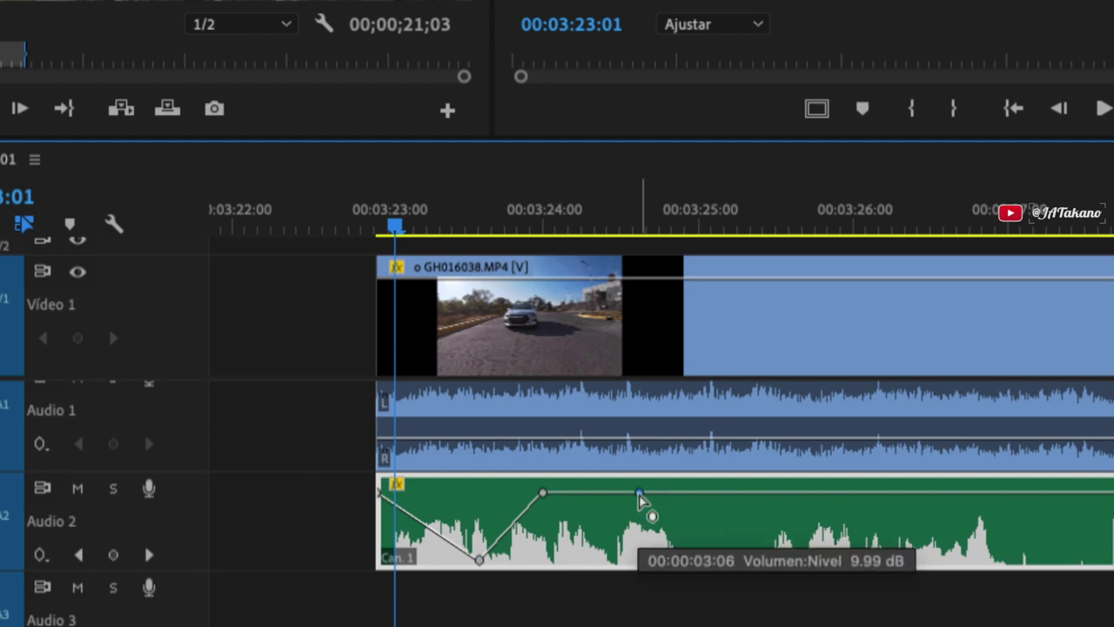
pyautogui.keyDown('ctrl'); pyautogui.click(705, 494); pyautogui.keyUp('ctrl')
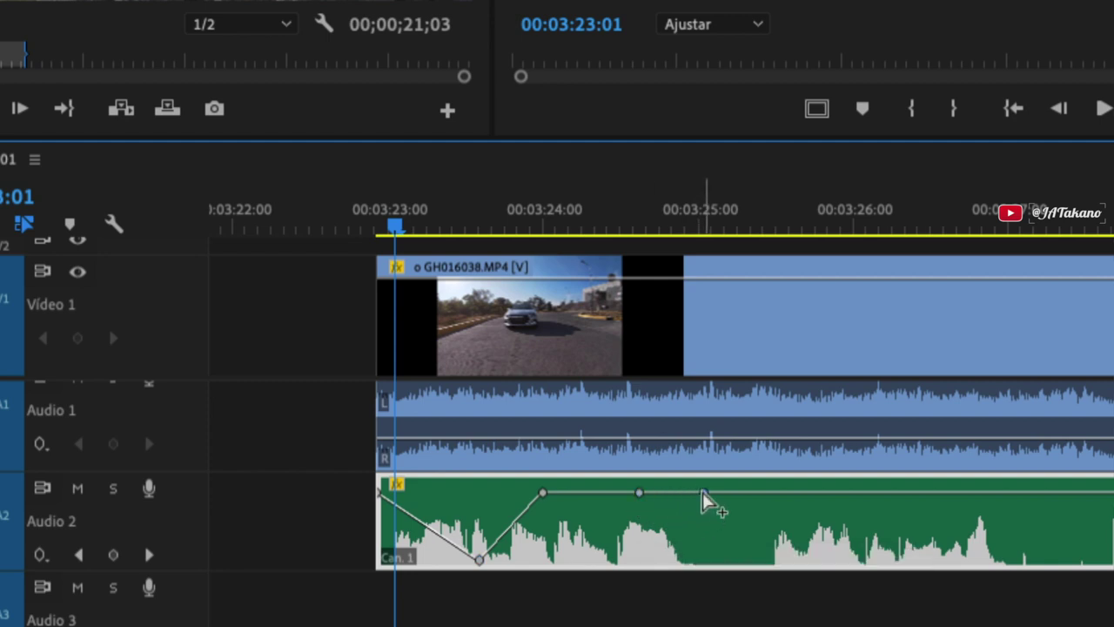
pyautogui.moveTo(705, 493)
pyautogui.mouseDown()
pyautogui.moveTo(716, 559)
pyautogui.moveTo(705, 559)
pyautogui.mouseUp()
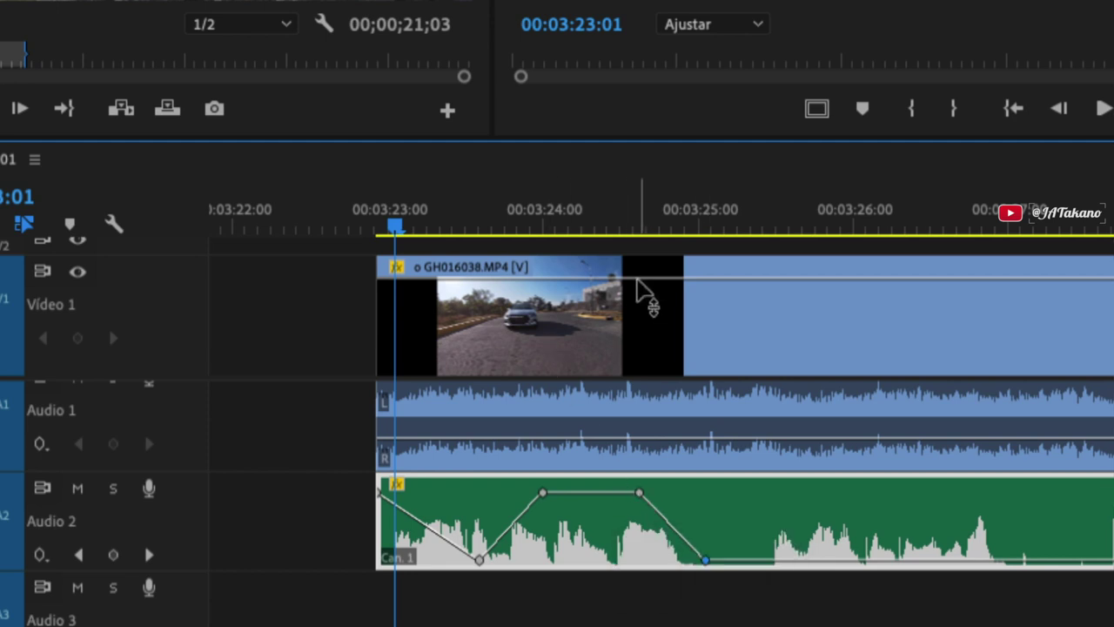
pyautogui.scroll(-3, 632, 294)
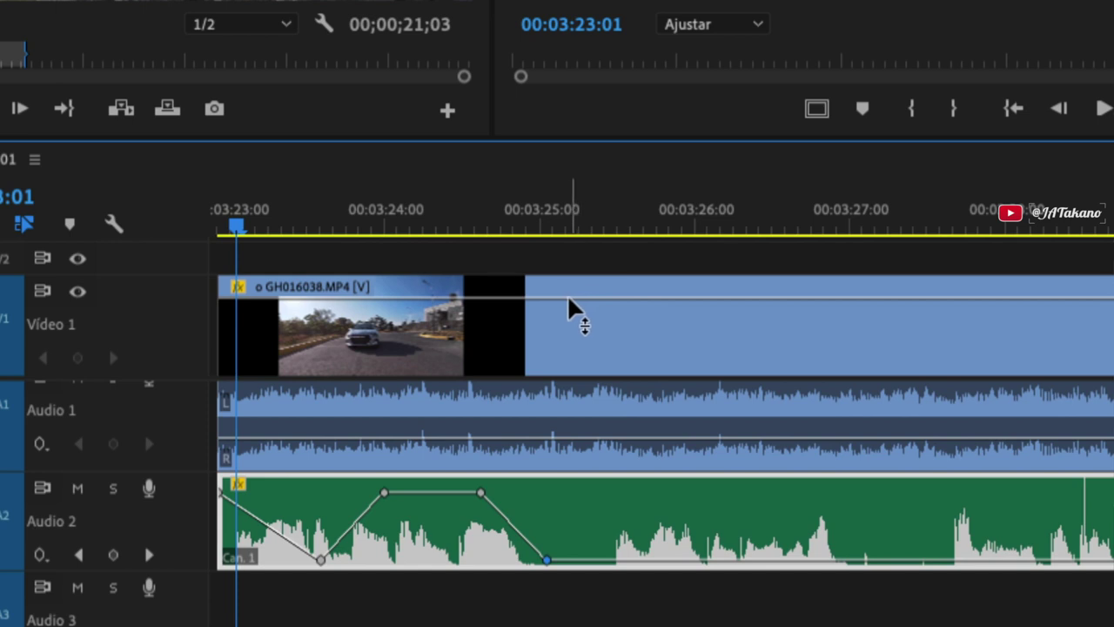
pyautogui.moveTo(569, 297)
# Add two opacity keyframes on GH016038.MP4 near 00:03:25 and lower the first to a reduced level.
pyautogui.click(569, 299)
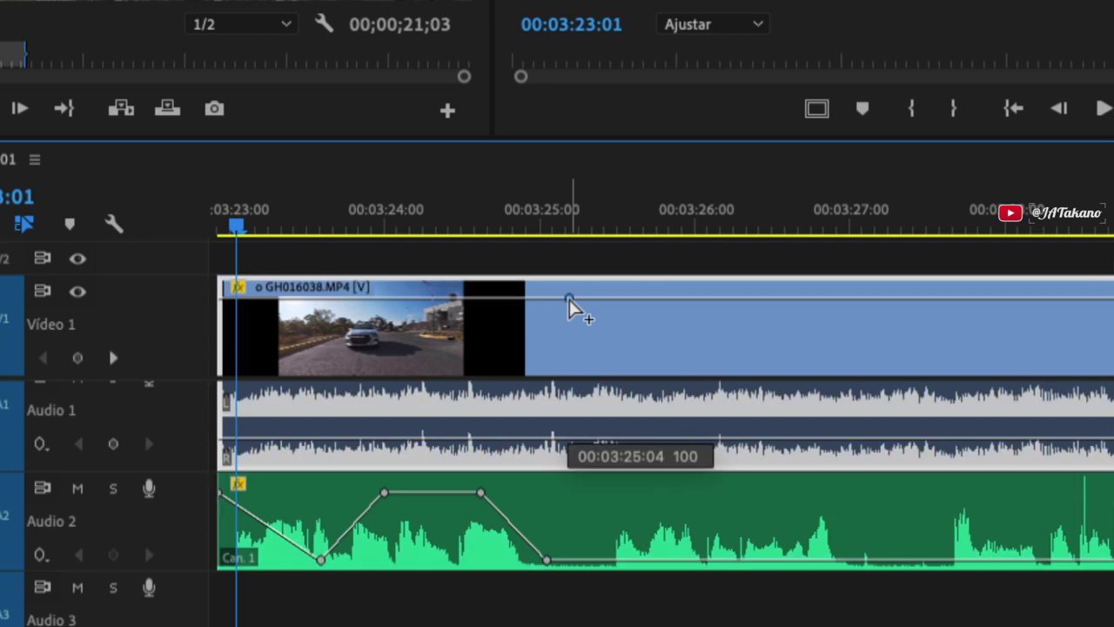
pyautogui.click(631, 298)
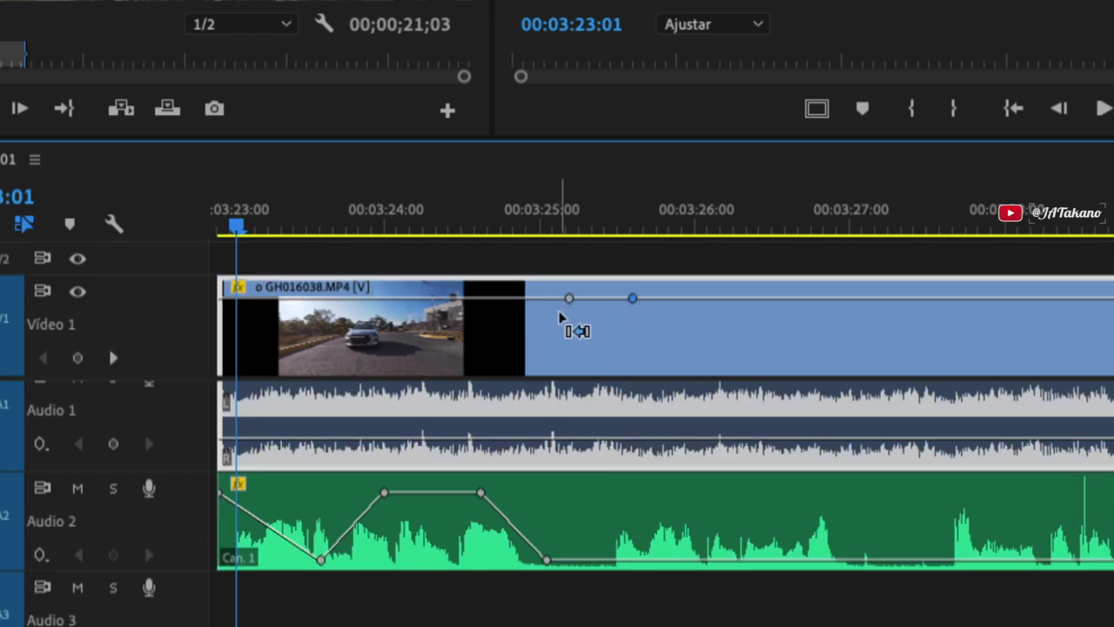
pyautogui.moveTo(569, 299)
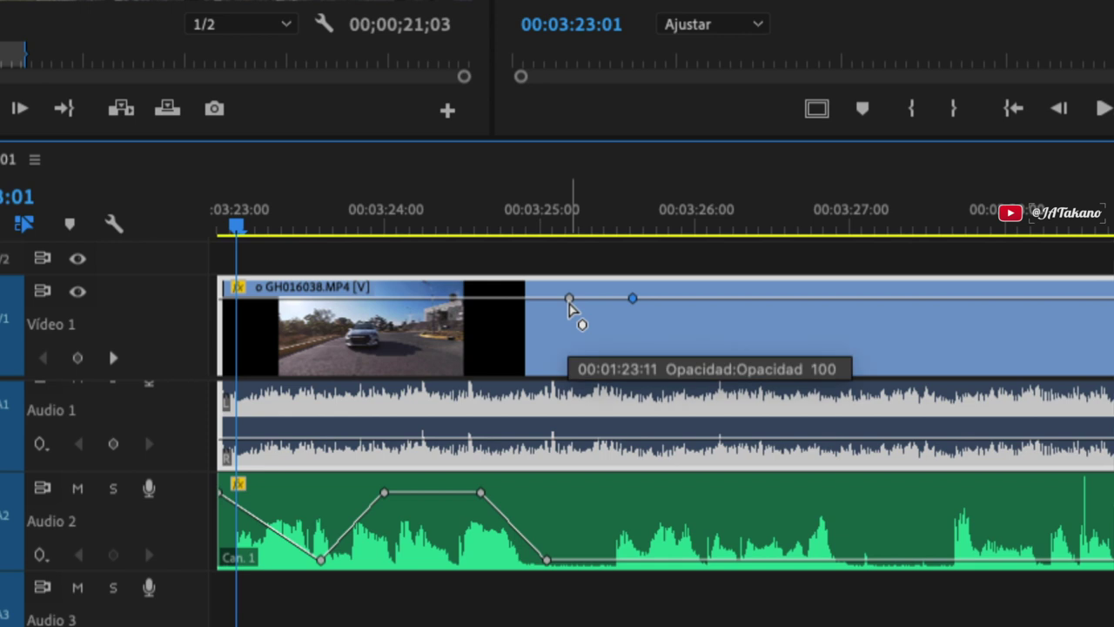
pyautogui.moveTo(569, 300); pyautogui.dragTo(574, 396)
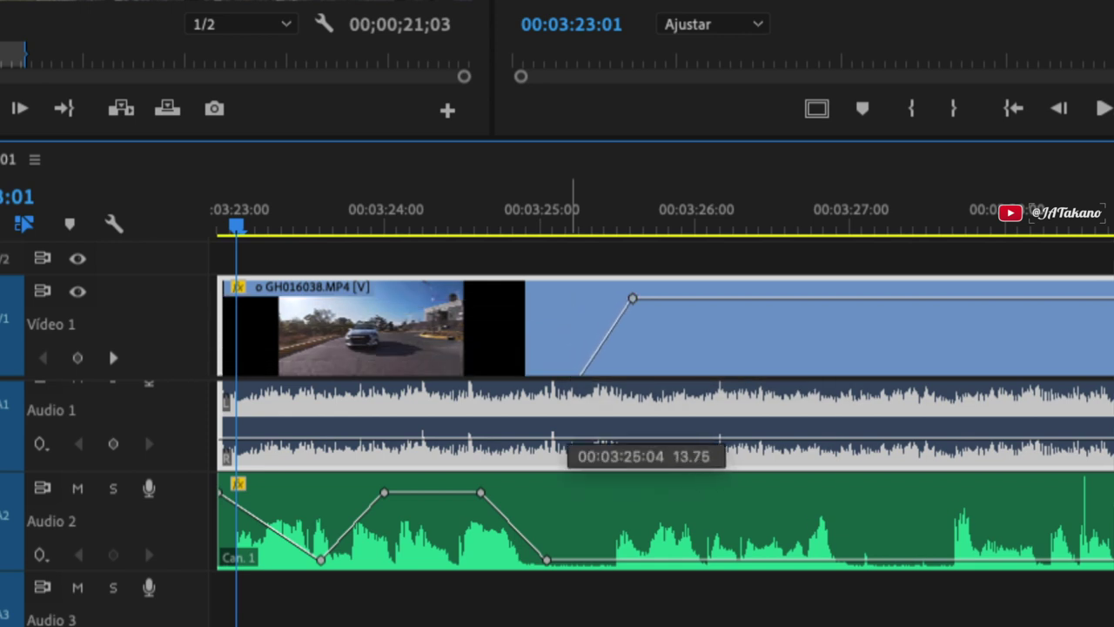
pyautogui.moveTo(580, 376)
pyautogui.mouseDown()
pyautogui.moveTo(591, 376)
pyautogui.moveTo(562, 355)
pyautogui.mouseUp()
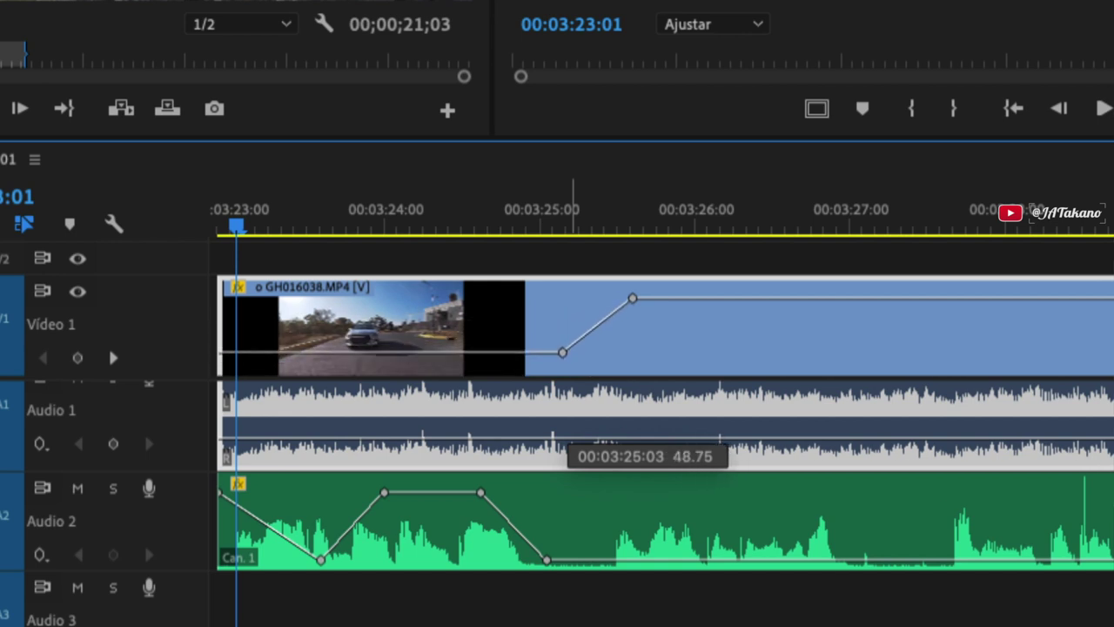
pyautogui.moveTo(563, 356)
pyautogui.mouseDown()
pyautogui.moveTo(563, 299)
pyautogui.moveTo(562, 376)
pyautogui.moveTo(558, 318)
pyautogui.mouseUp()
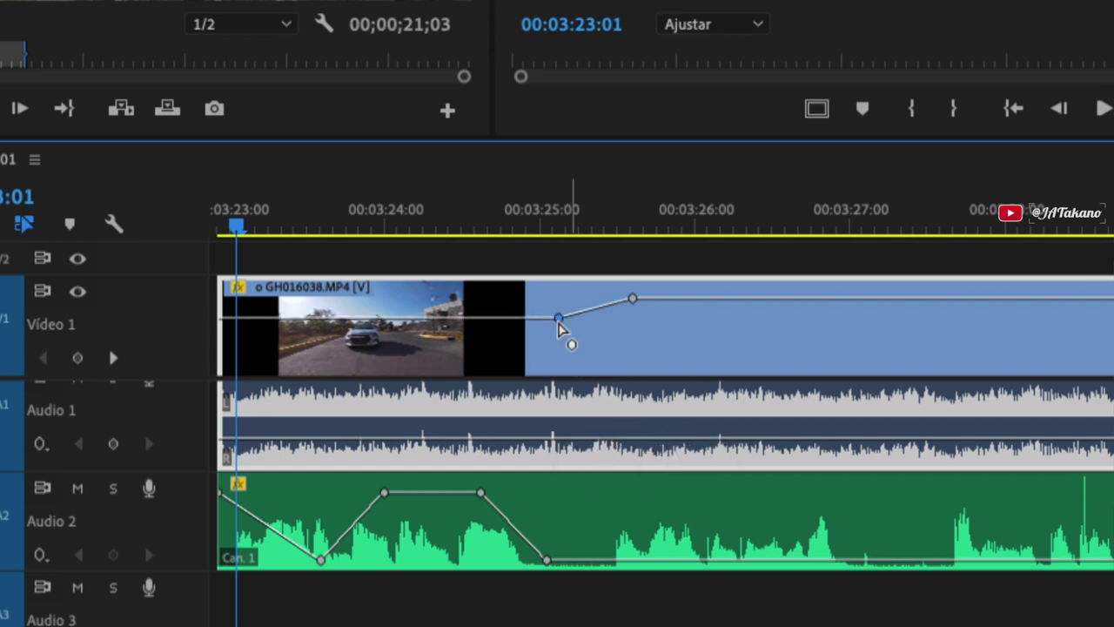
# Reshape the opacity ramp to run from 0 at 00:03:22:22 to 100 at 00:03:23:13.
pyautogui.keyDown('alt'); pyautogui.scroll(-2, 560, 322); pyautogui.keyUp('alt')
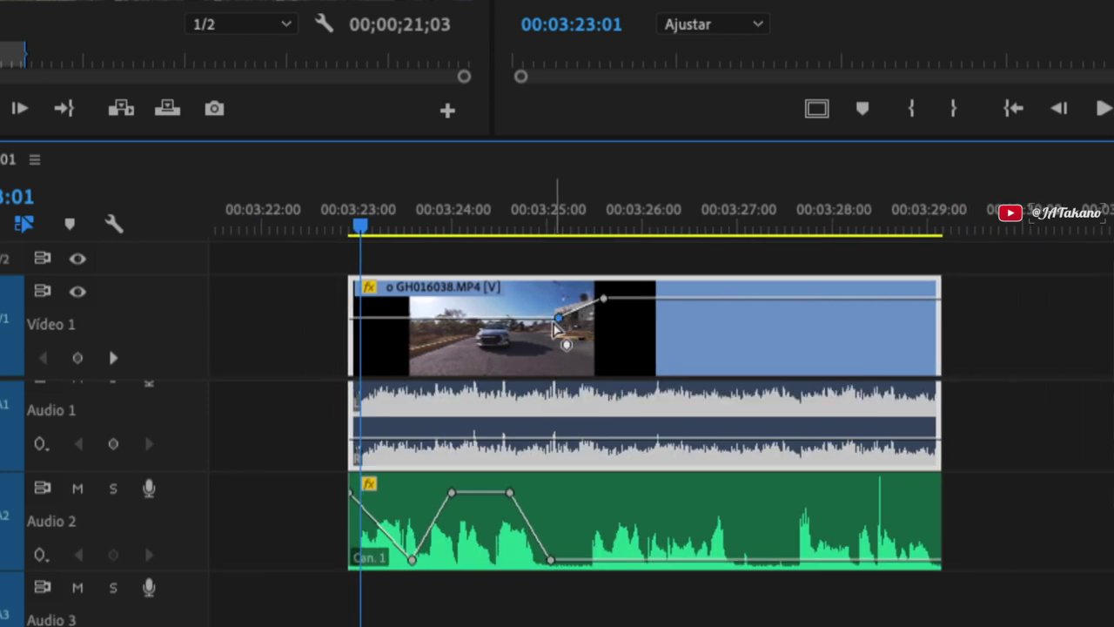
pyautogui.moveTo(556, 319)
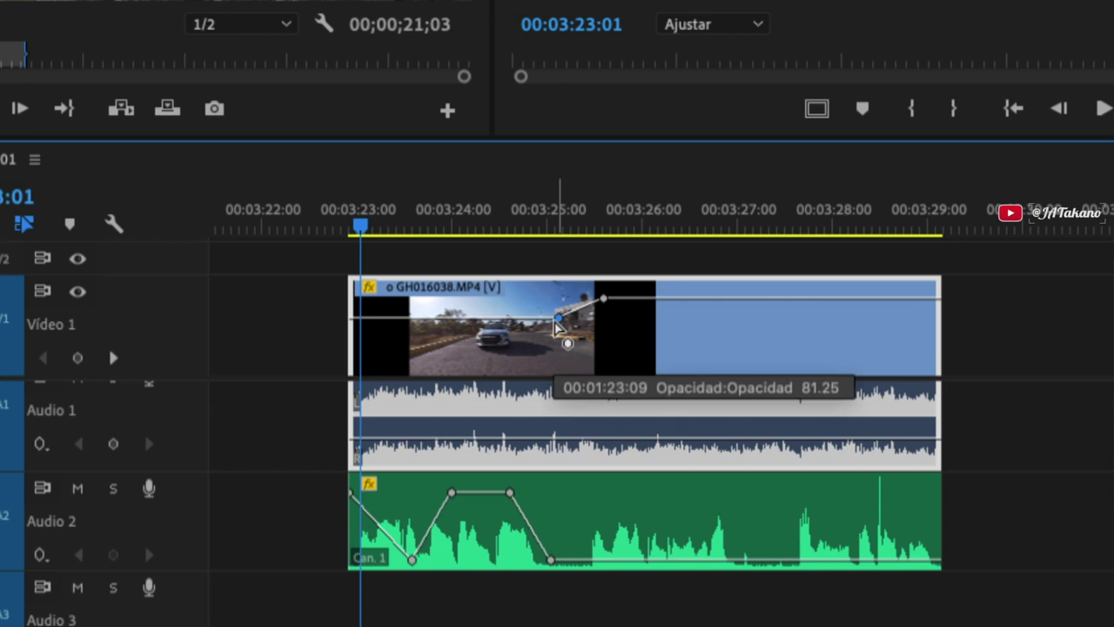
pyautogui.moveTo(556, 319); pyautogui.dragTo(336, 344)
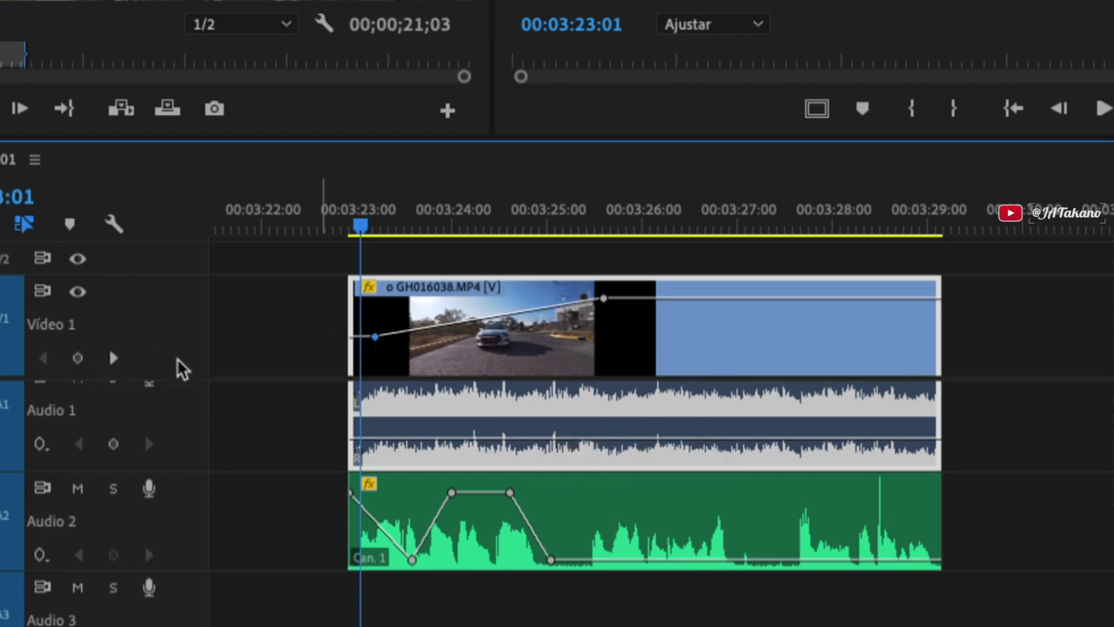
pyautogui.moveTo(185, 277); pyautogui.dragTo(185, 256)
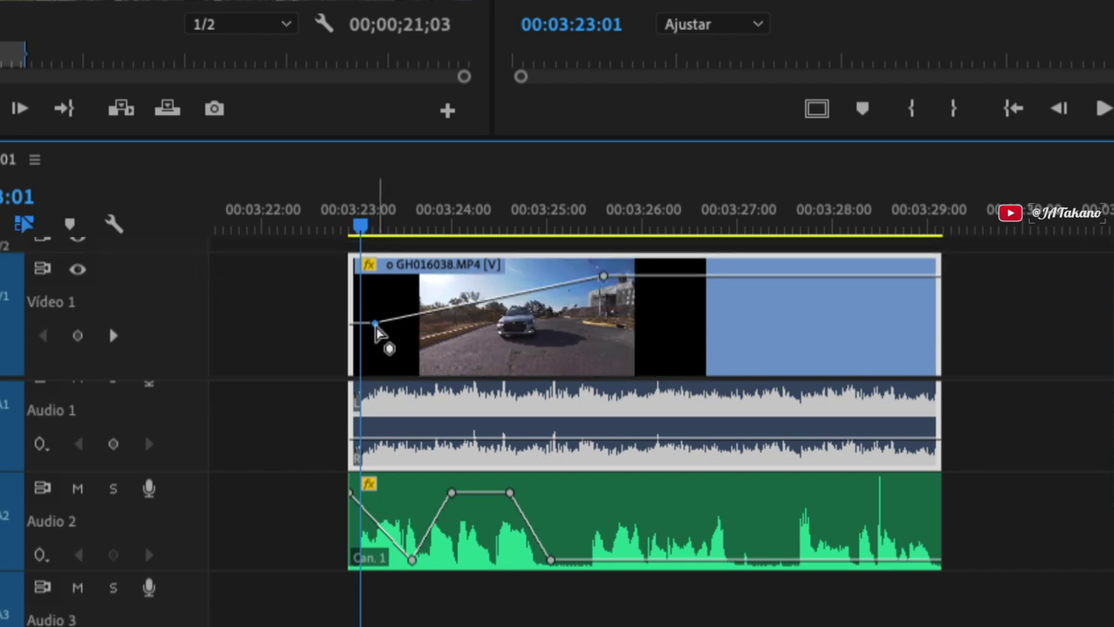
pyautogui.moveTo(376, 325)
pyautogui.moveTo(376, 326); pyautogui.dragTo(404, 376)
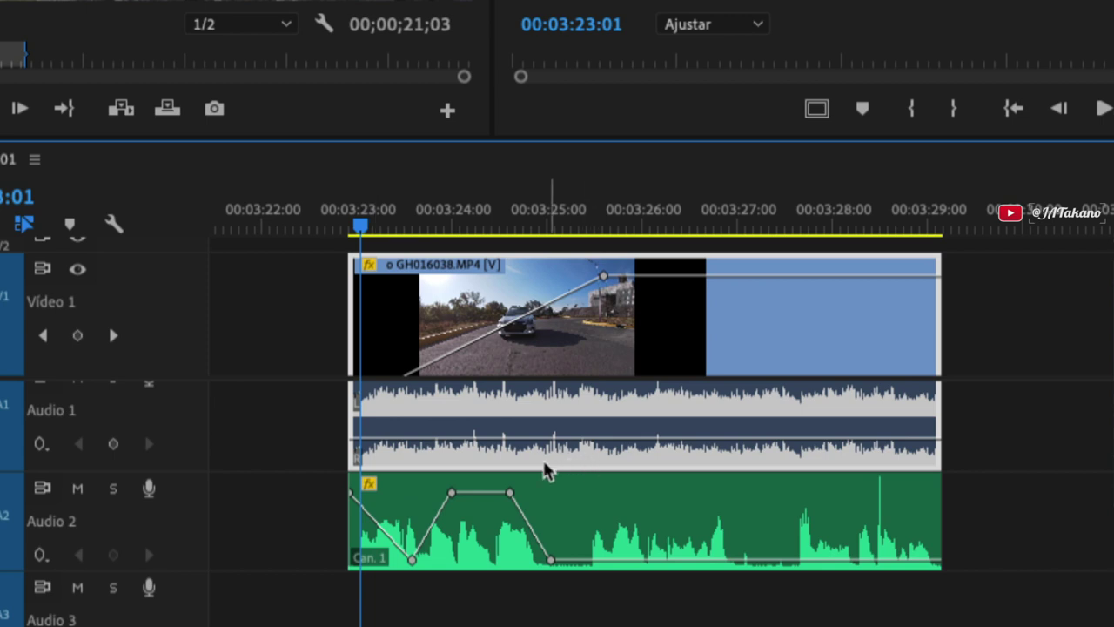
pyautogui.moveTo(610, 281); pyautogui.dragTo(410, 274)
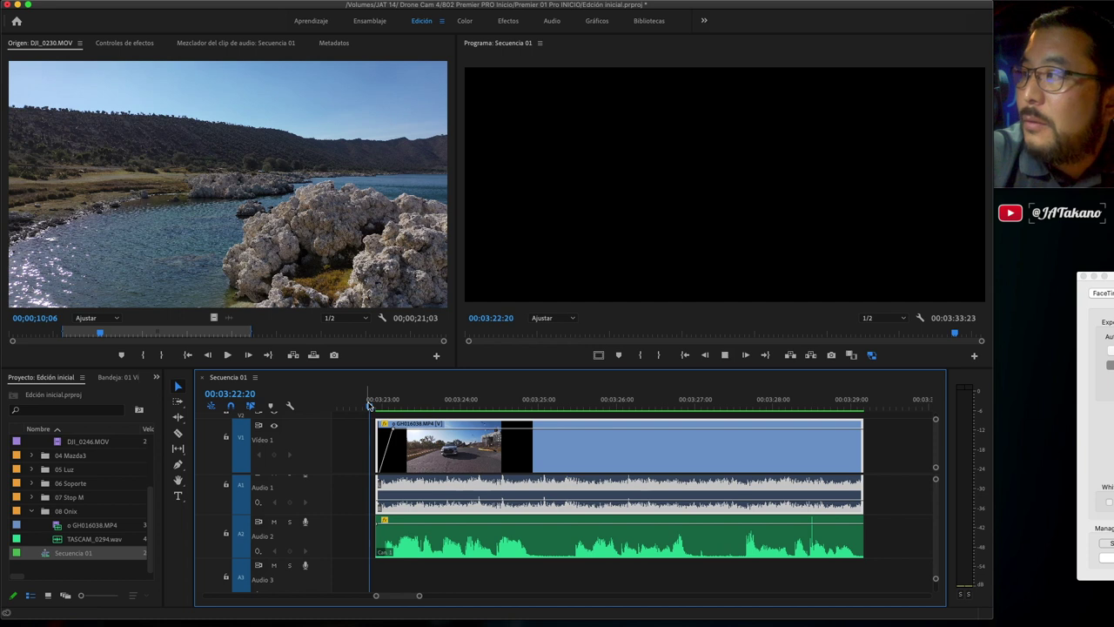
pyautogui.press('space')
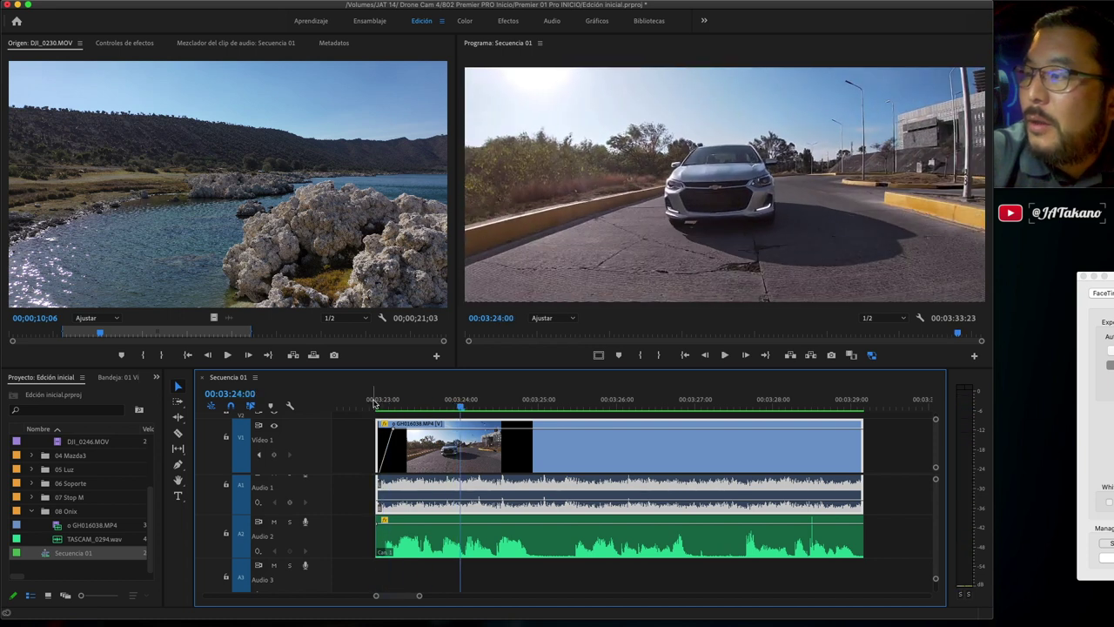
pyautogui.click(373, 403)
pyautogui.press('space')
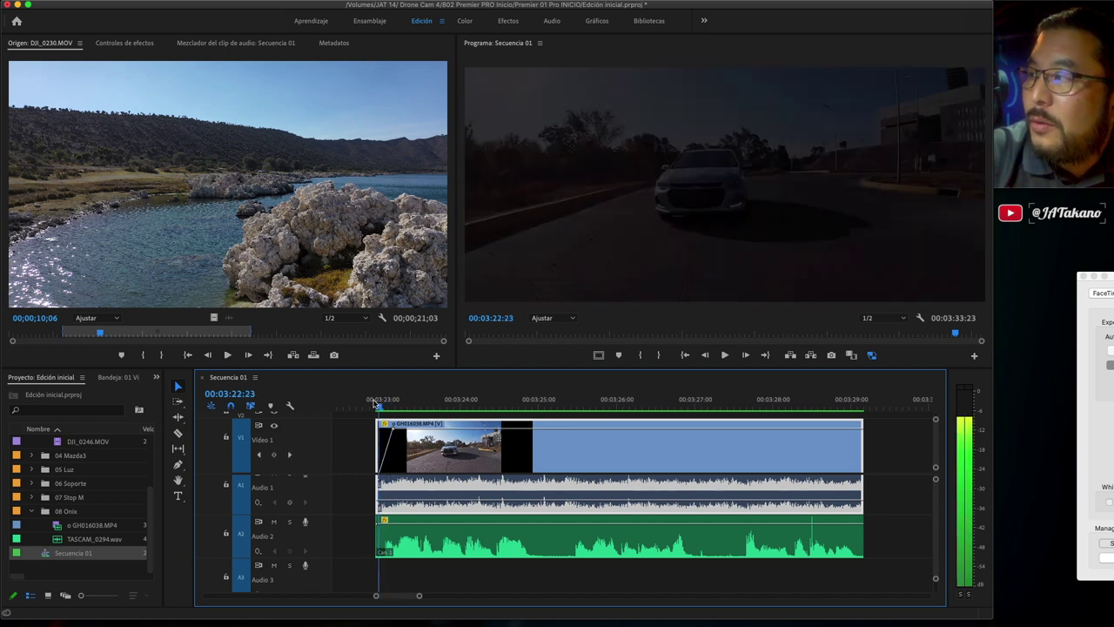
pyautogui.click(374, 402)
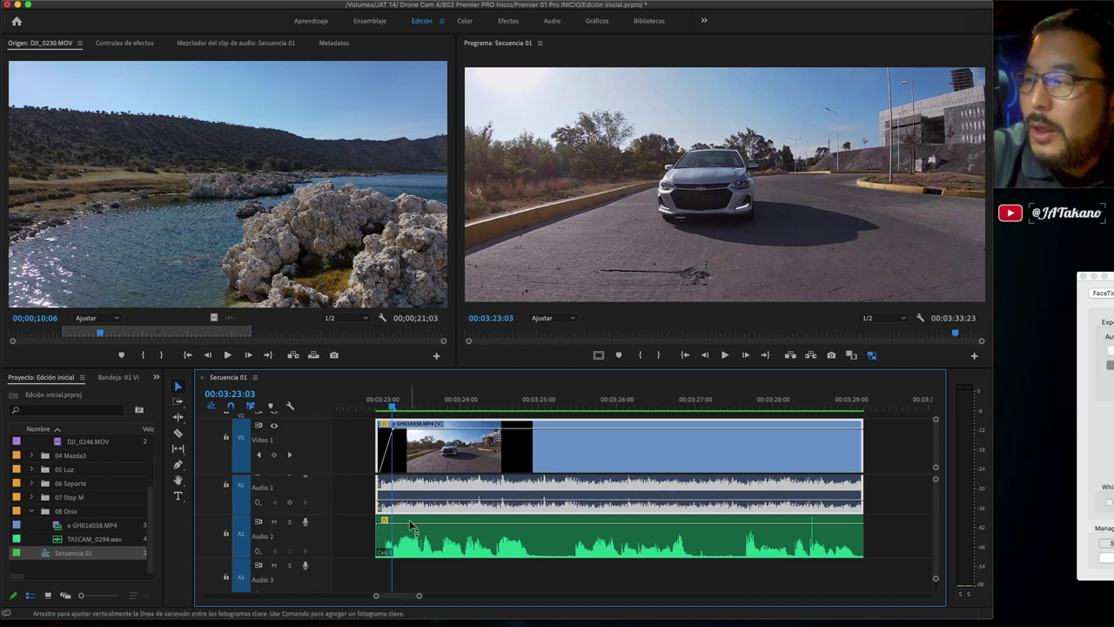
pyautogui.scroll(3, 415, 564)
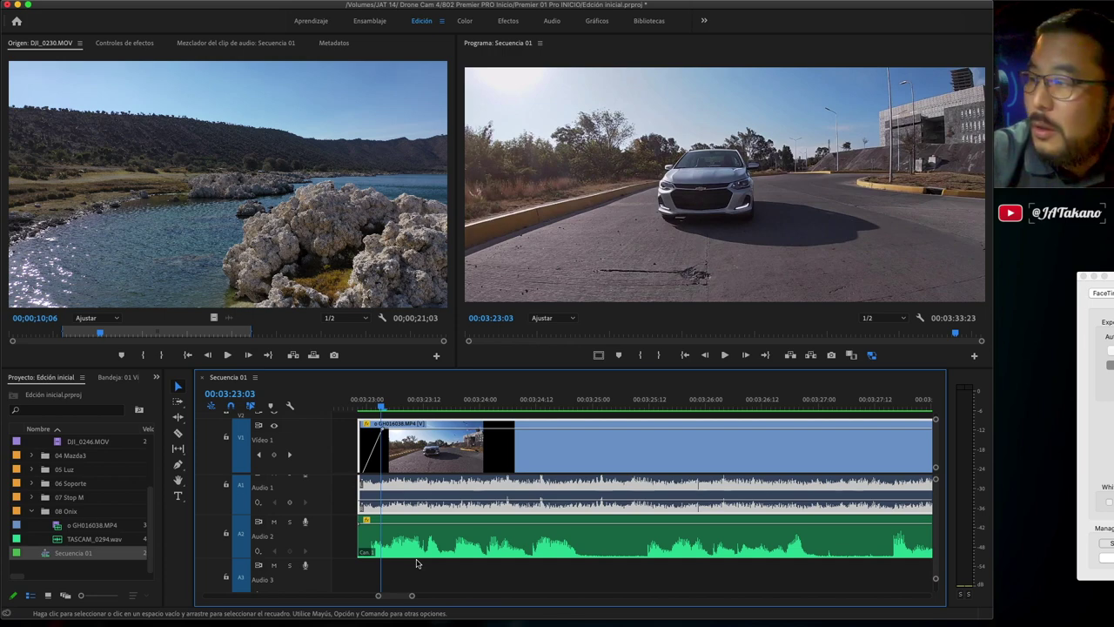
pyautogui.scroll(-3, 417, 563)
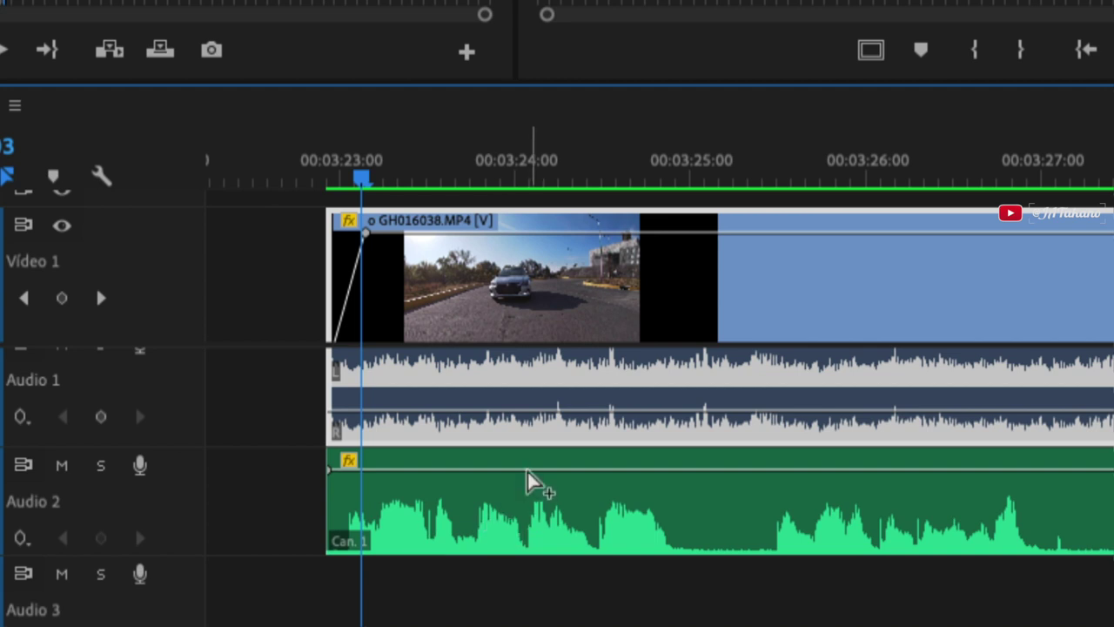
# Keyframe a first volume dip on Audio 2 and pull its middle down to about -14.9 dB.
pyautogui.keyDown('ctrl'); pyautogui.click(502, 470); pyautogui.keyUp('ctrl')
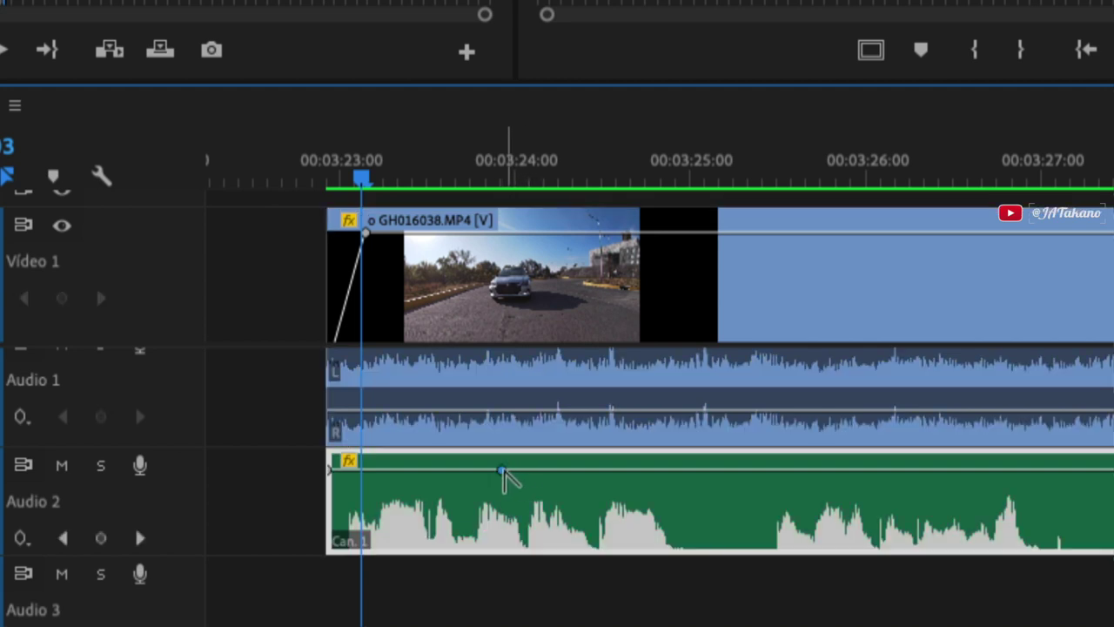
pyautogui.keyDown('ctrl'); pyautogui.click(655, 470); pyautogui.keyUp('ctrl')
pyautogui.keyDown('ctrl'); pyautogui.click(692, 470); pyautogui.keyUp('ctrl')
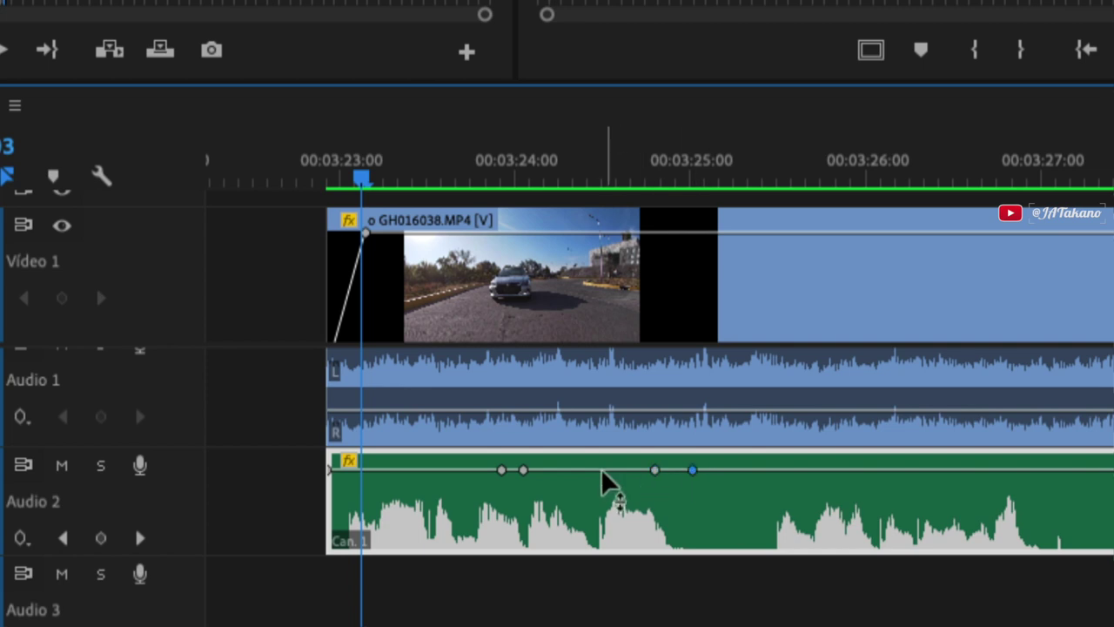
pyautogui.moveTo(599, 471)
pyautogui.mouseDown()
pyautogui.moveTo(599, 515)
pyautogui.moveTo(589, 520)
pyautogui.mouseUp()
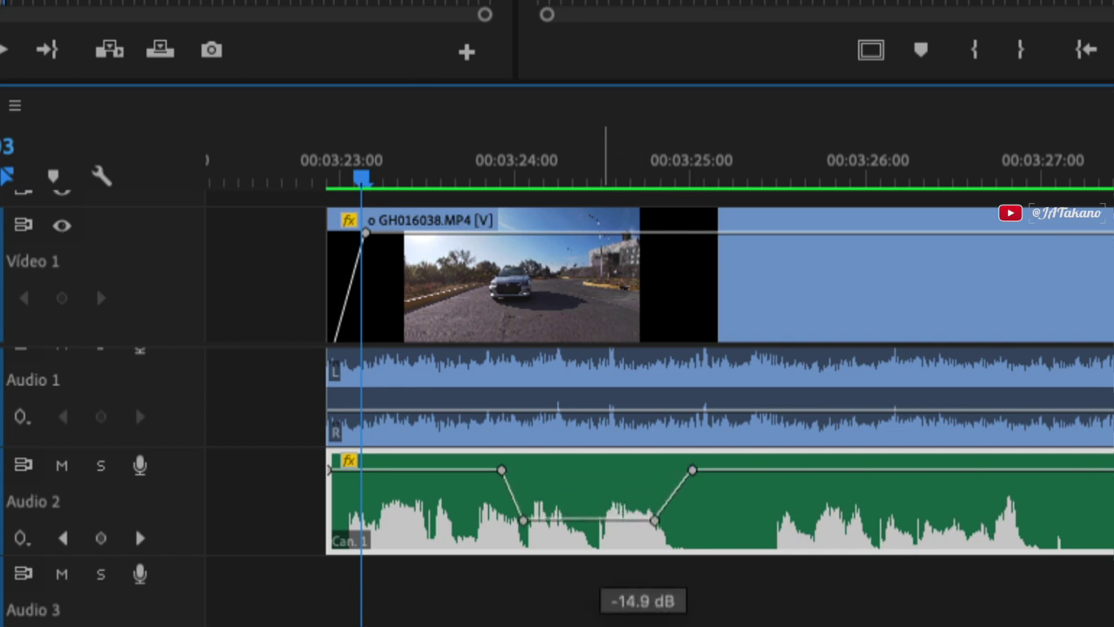
pyautogui.scroll(-5, 751, 515)
pyautogui.scroll(2, 751, 514)
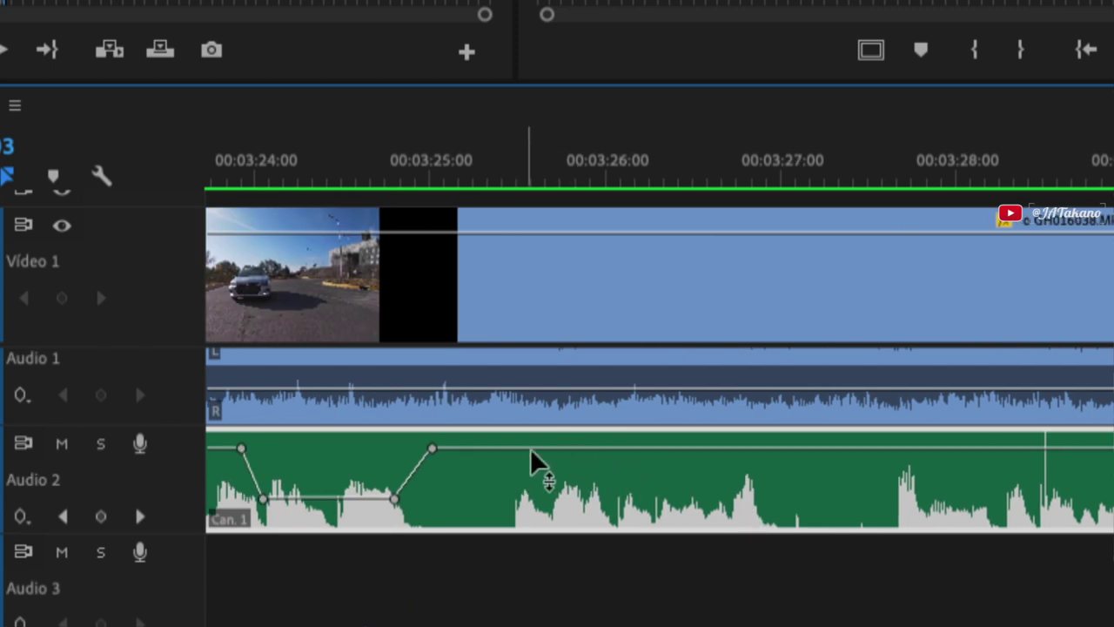
# Keyframe a second dip, lower it to about -13.8 dB, and return the playhead to the clip start.
pyautogui.keyDown('ctrl'); pyautogui.click(595, 449); pyautogui.keyUp('ctrl')
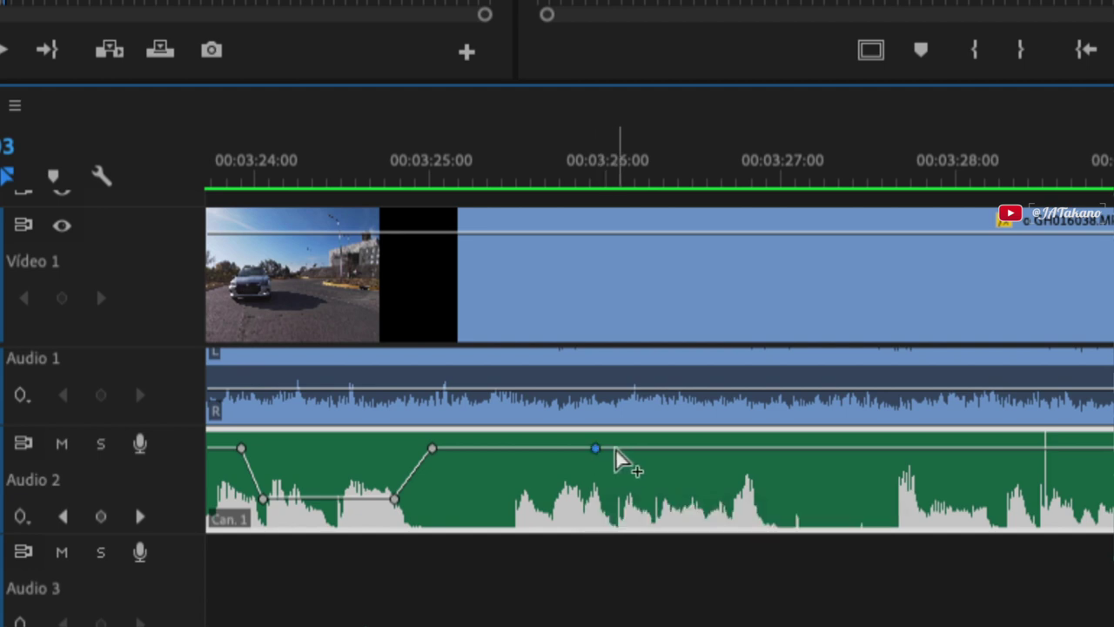
pyautogui.keyDown('ctrl'); pyautogui.click(753, 449); pyautogui.keyUp('ctrl')
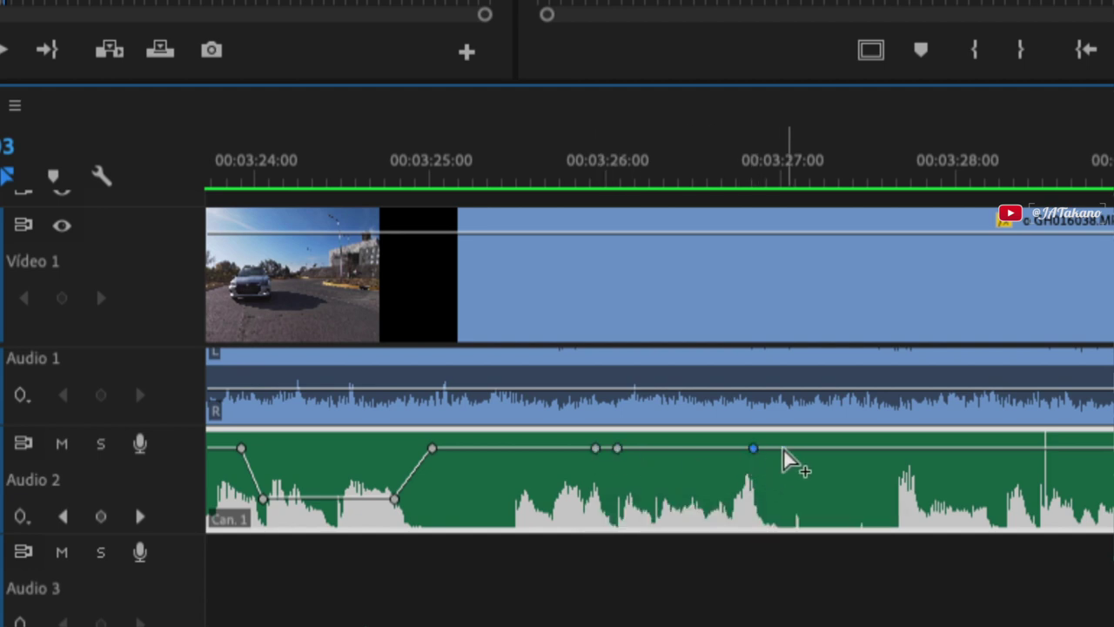
pyautogui.keyDown('ctrl'); pyautogui.click(789, 448); pyautogui.keyUp('ctrl')
pyautogui.moveTo(705, 449); pyautogui.dragTo(705, 493)
pyautogui.moveTo(705, 493)
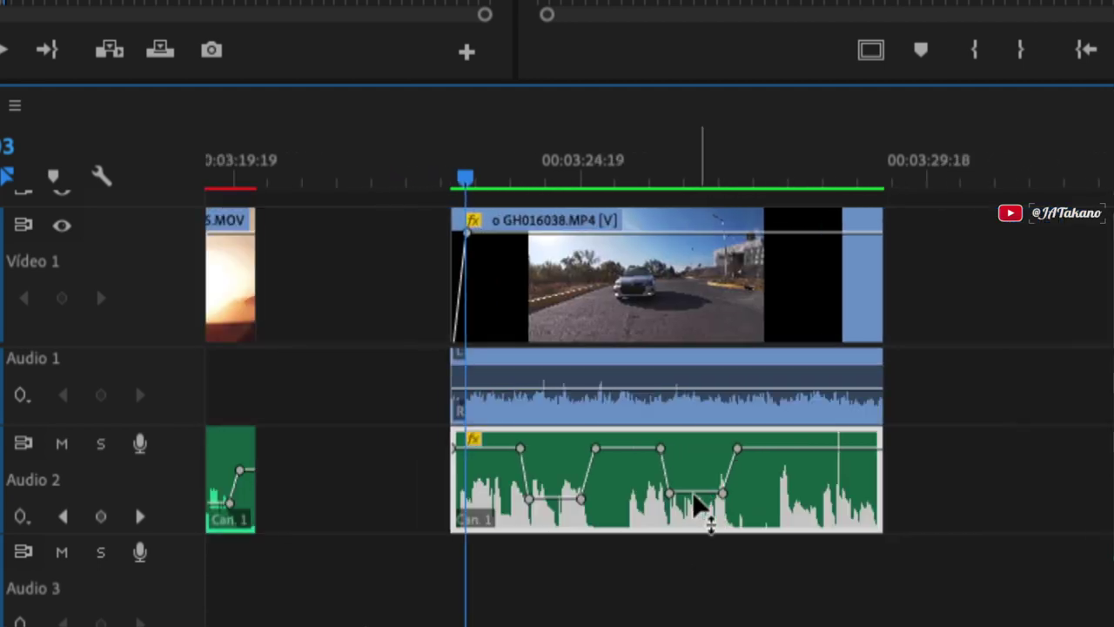
pyautogui.moveTo(473, 181); pyautogui.dragTo(449, 181)
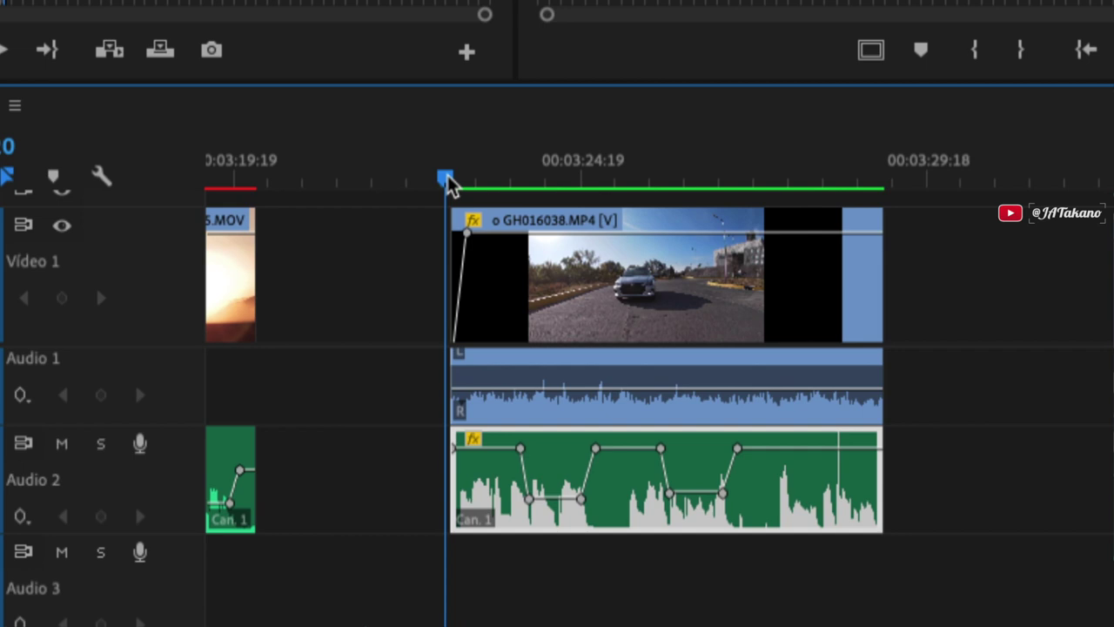
pyautogui.press('space')
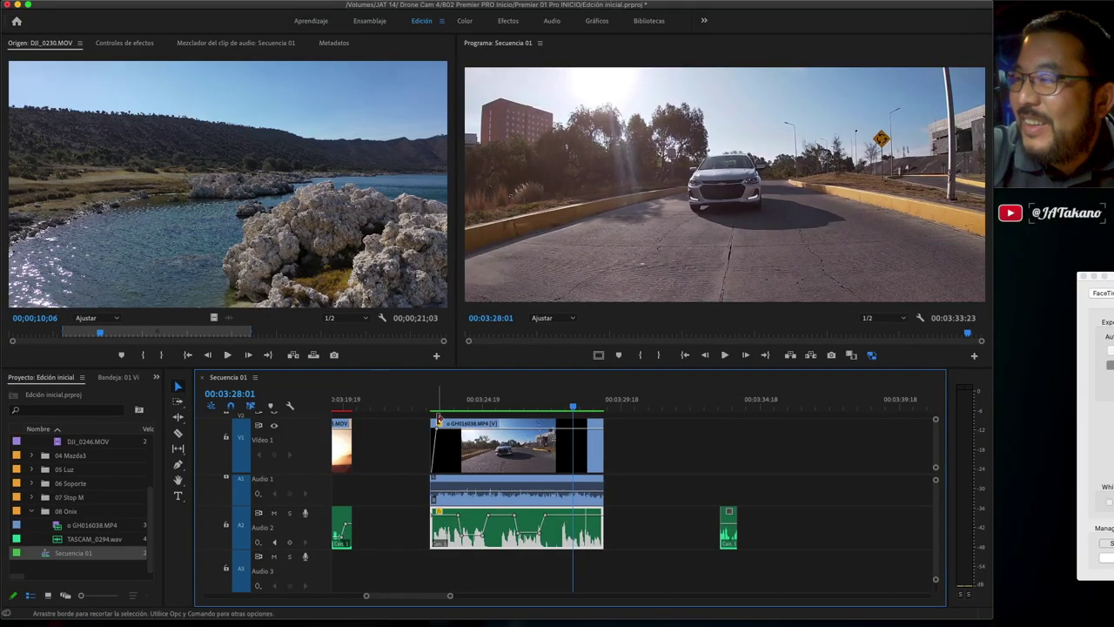
pyautogui.click(427, 408)
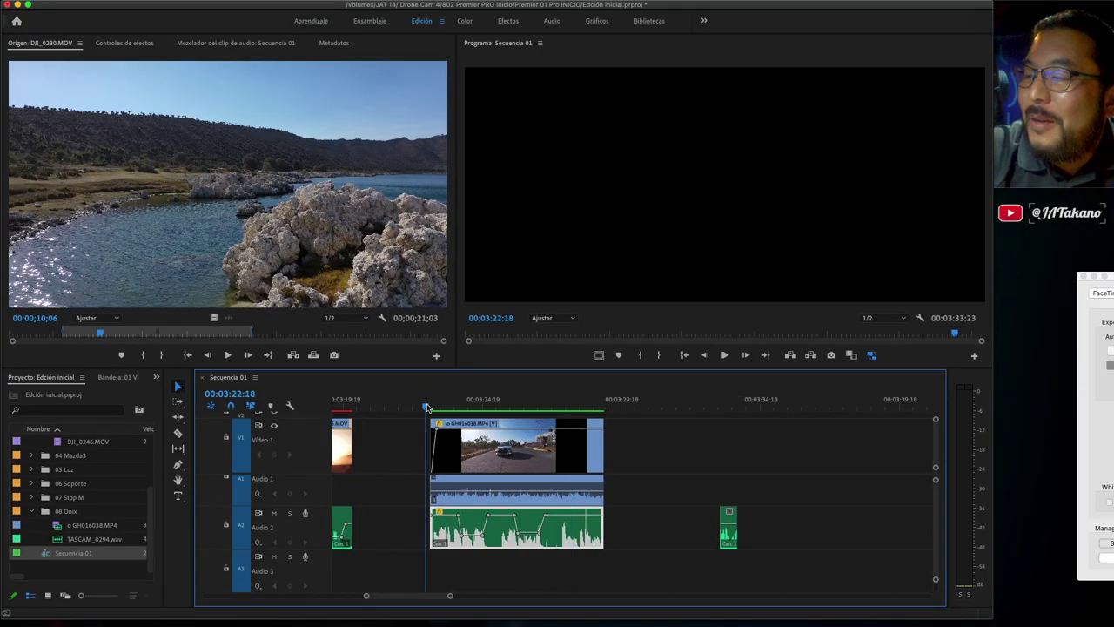
pyautogui.press('space')
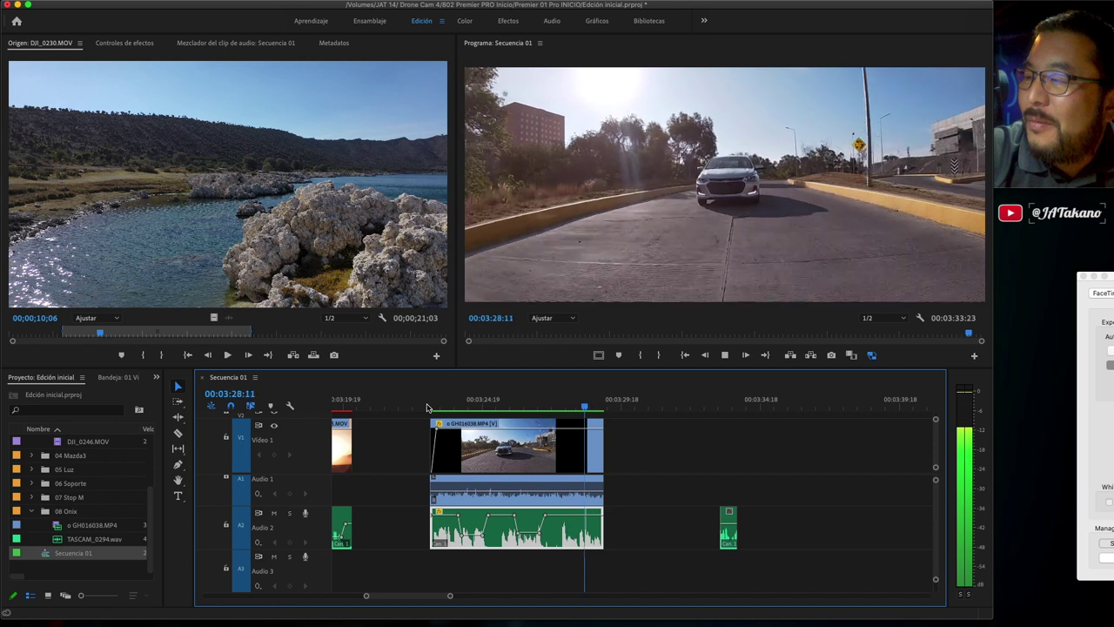
pyautogui.press('space')
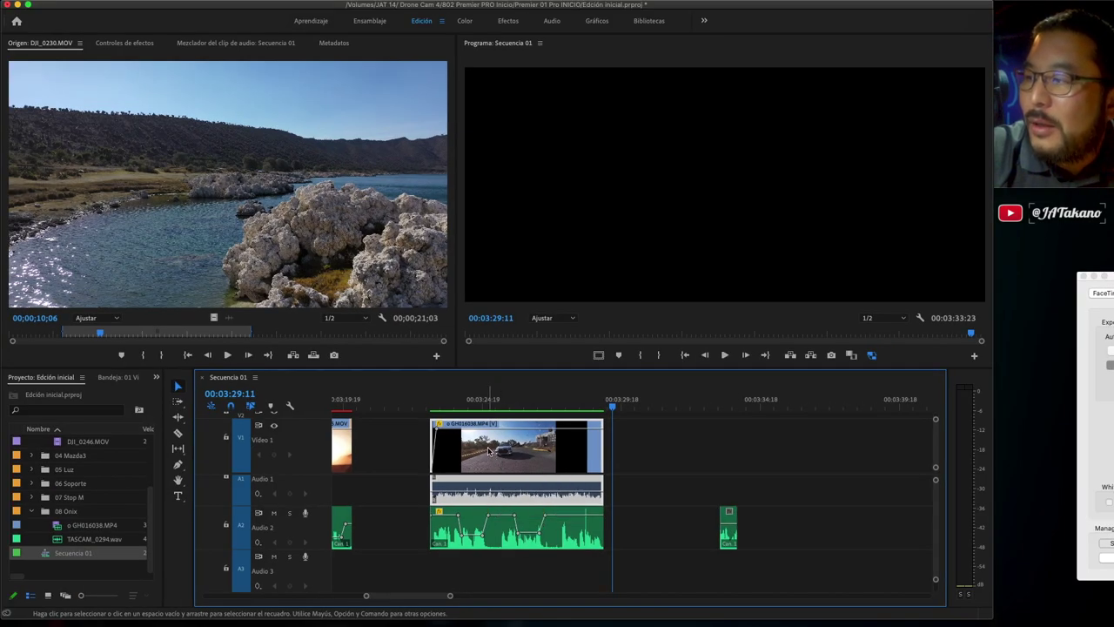
# Show the Video 1 clip's keyframes via Mostrar fotogramas clave del clip > Opacidad > Opacidad.
pyautogui.rightClick(489, 451)
pyautogui.moveTo(551, 617)
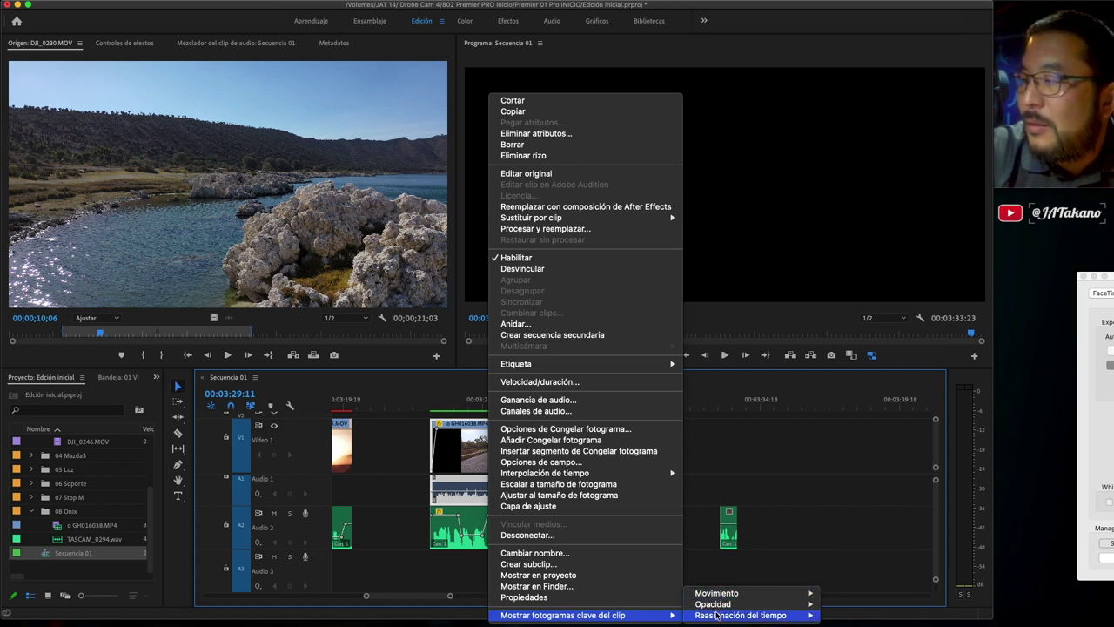
pyautogui.moveTo(717, 617)
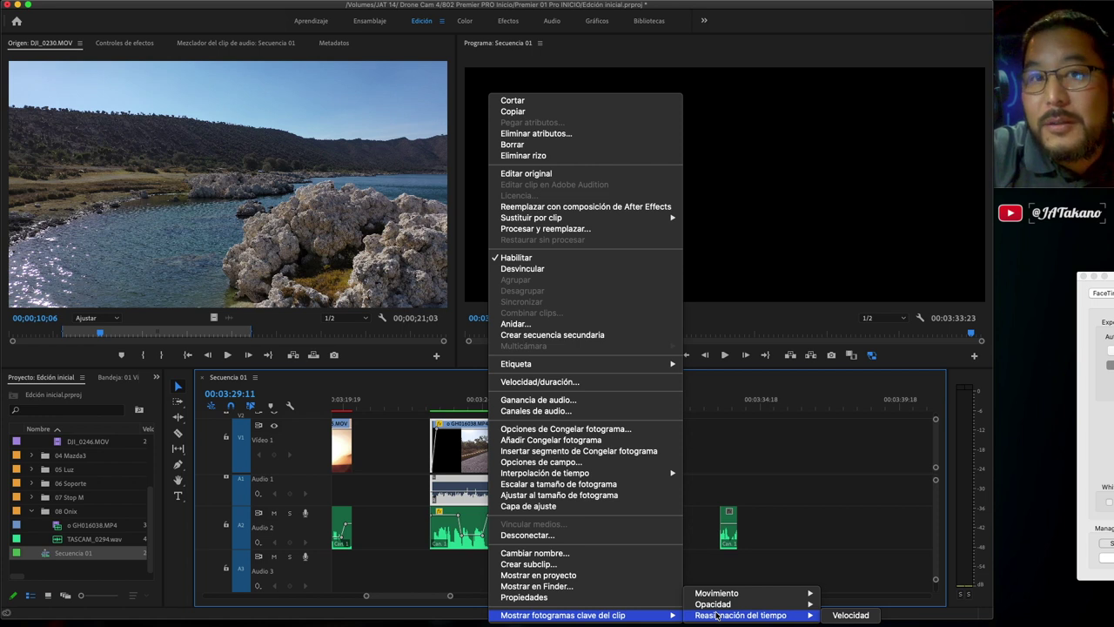
pyautogui.moveTo(717, 594)
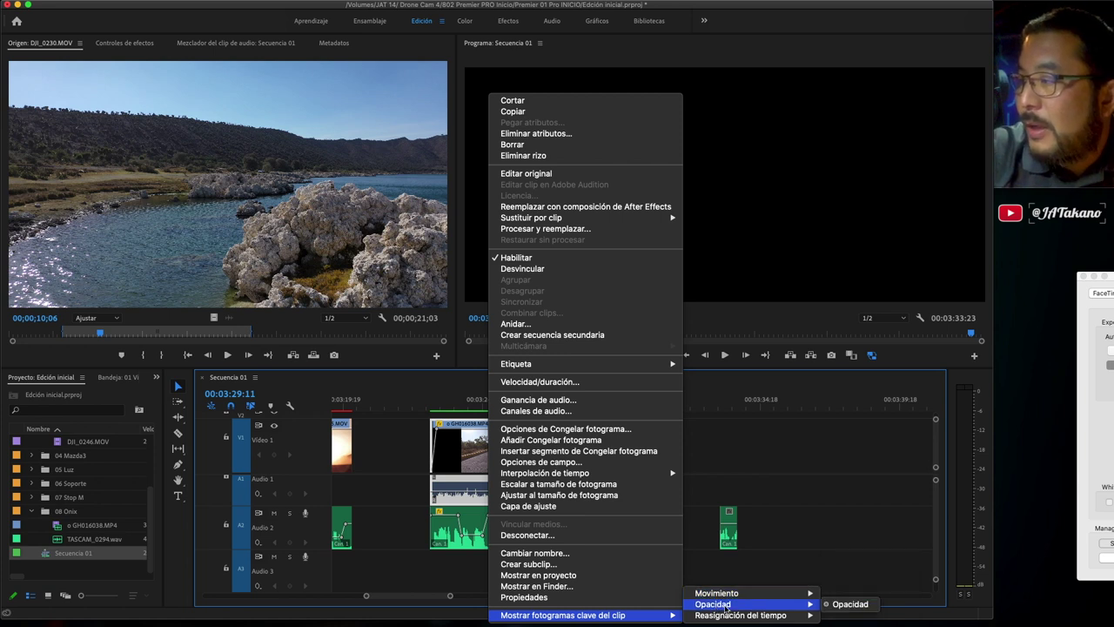
pyautogui.click(843, 604)
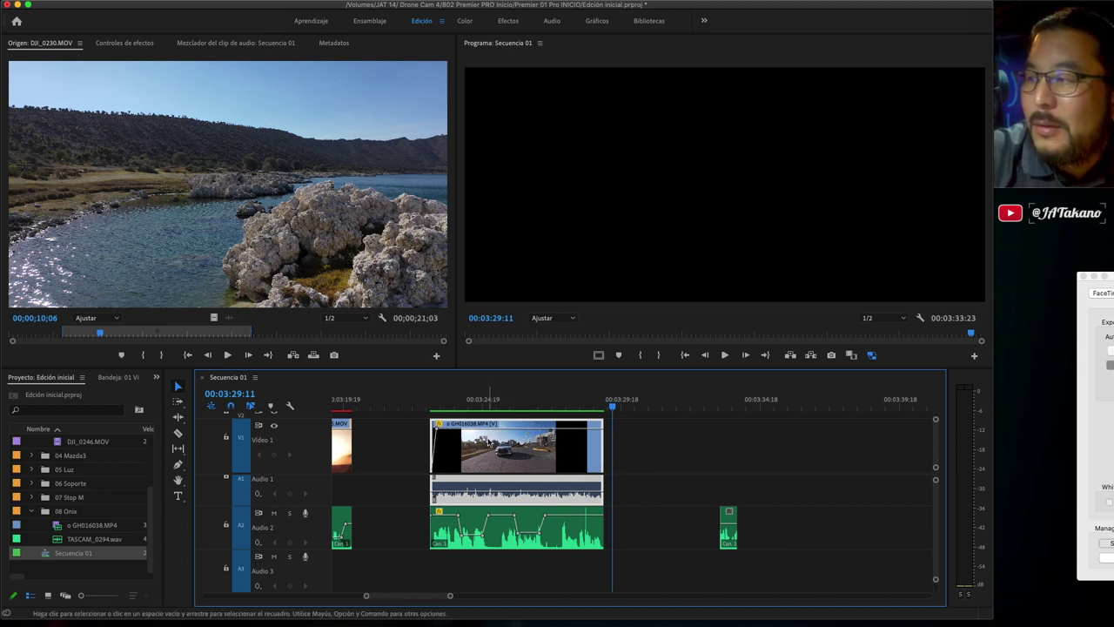
# Show the Audio 2 clip's Volumen > Nivel keyframes to reveal both volume dips.
pyautogui.rightClick(476, 523)
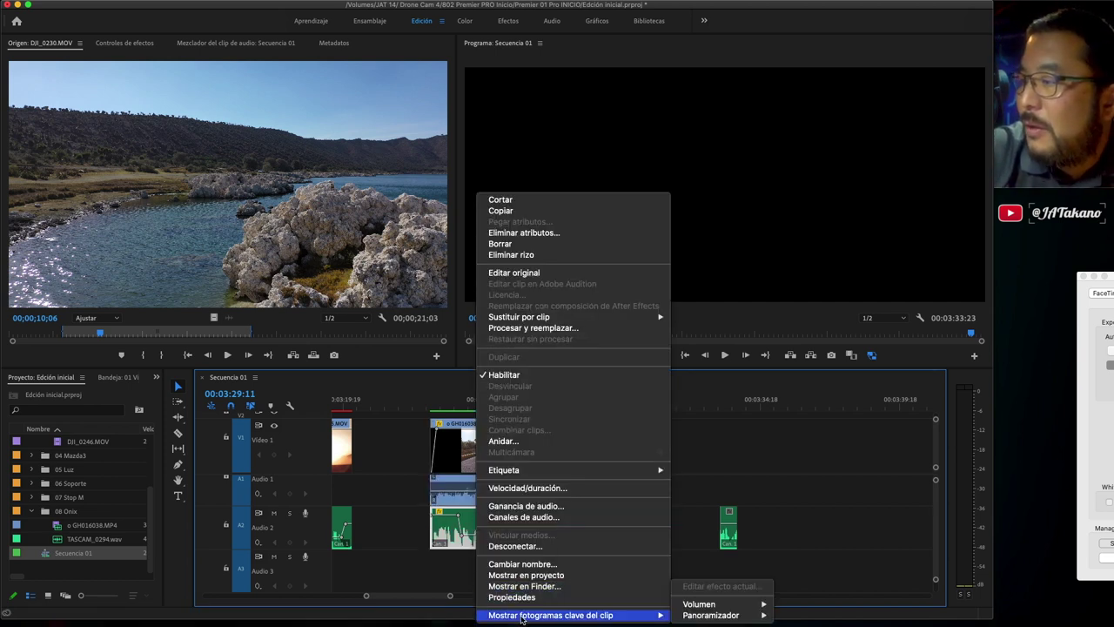
pyautogui.moveTo(688, 609)
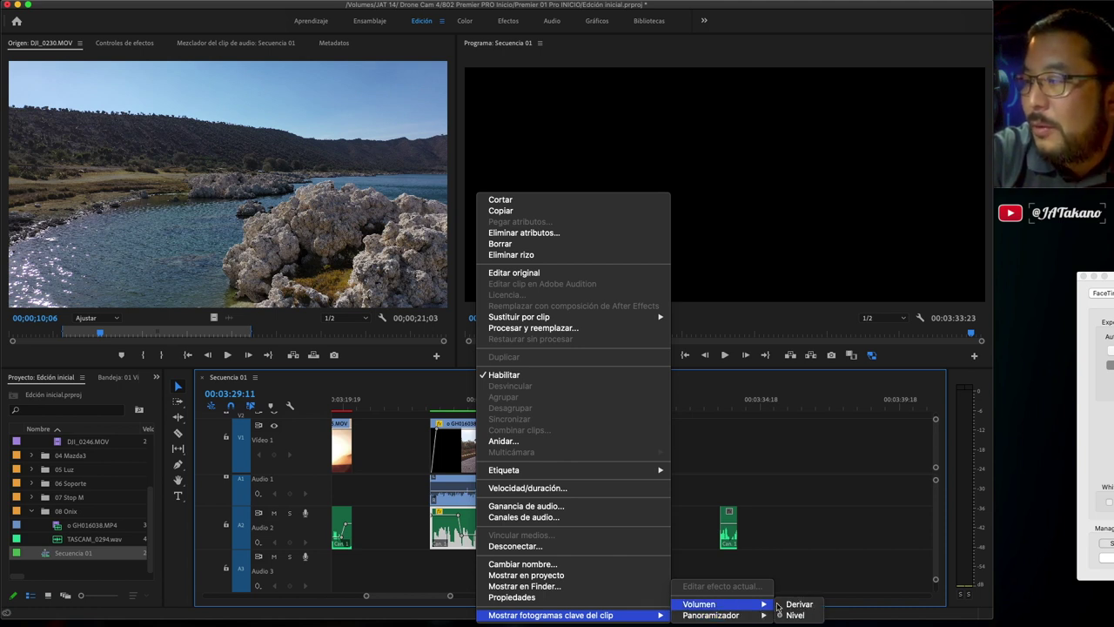
pyautogui.click(795, 616)
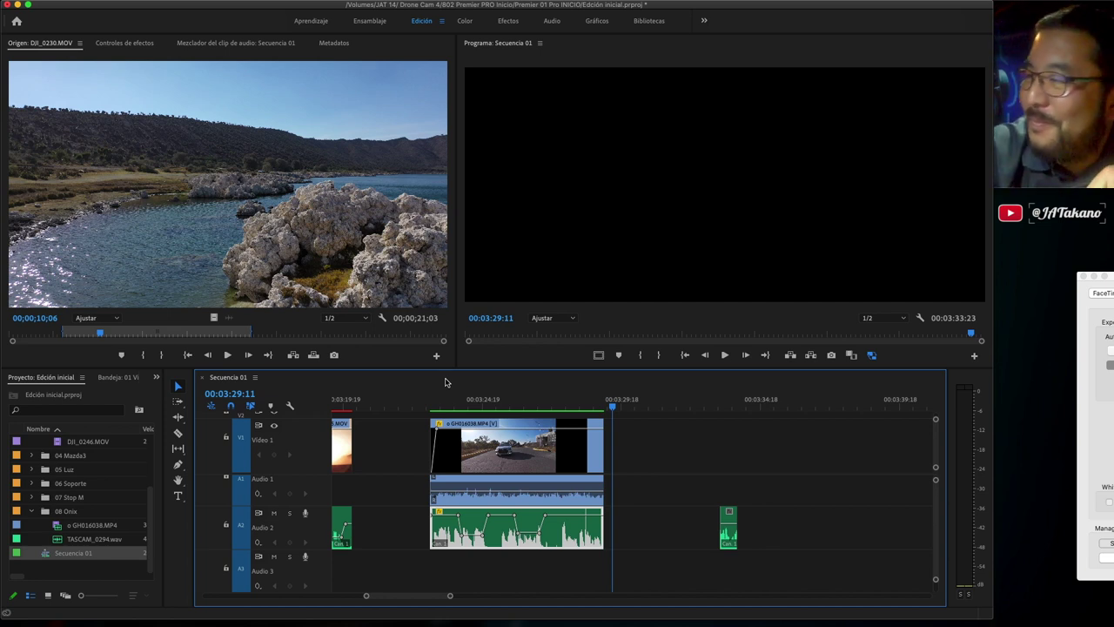
pyautogui.click(435, 397)
pyautogui.press('space')
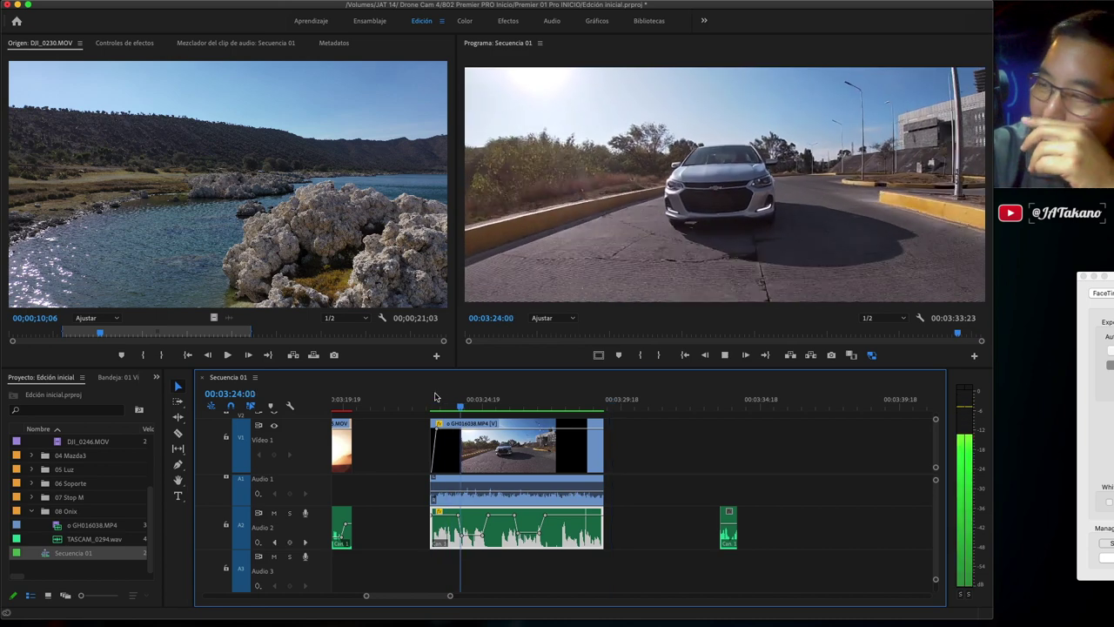